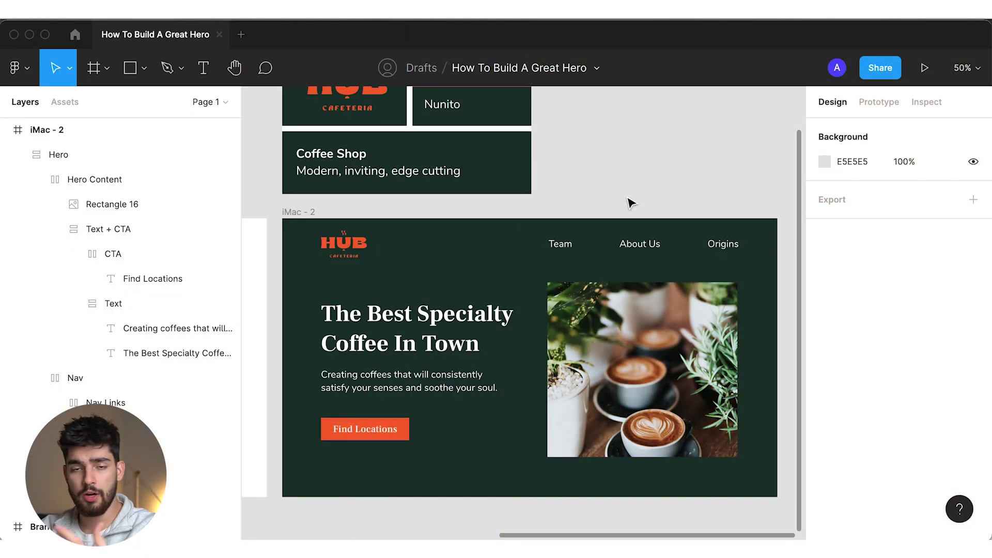
# Inspect the Hero frame and Hero Content, trying a 64 gap between nav and content.
pyautogui.click(594, 384)
pyautogui.doubleClick(440, 355)
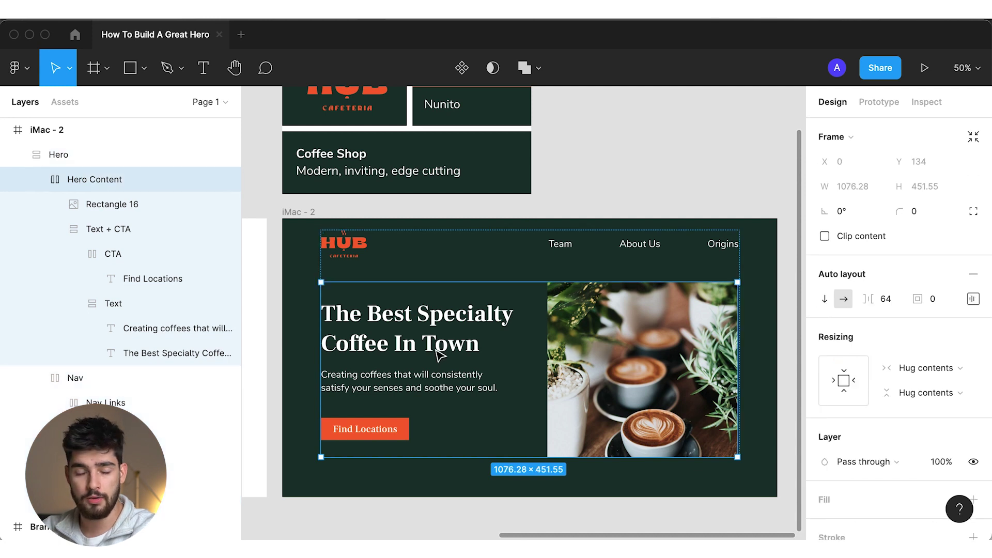
pyautogui.click(591, 178)
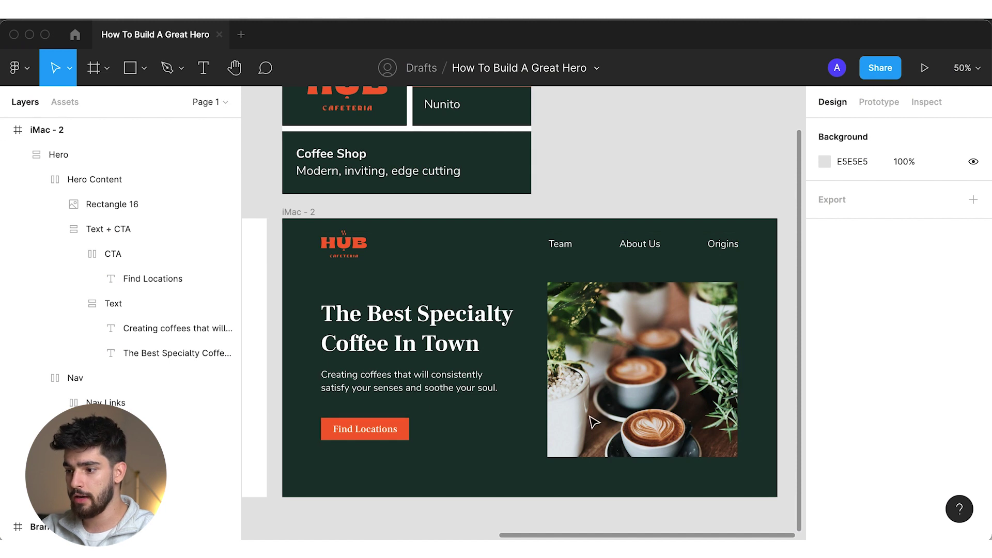
pyautogui.click(421, 273)
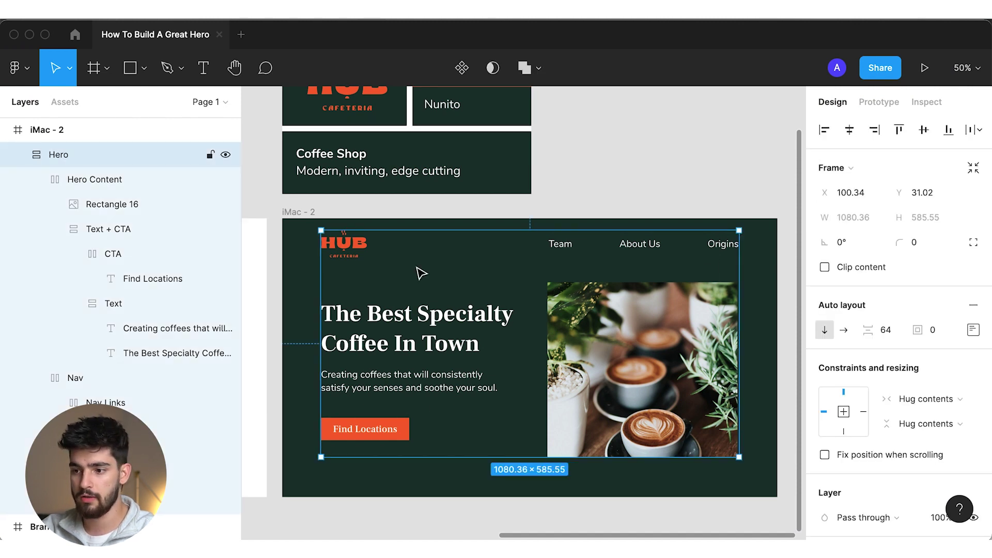
pyautogui.click(540, 387)
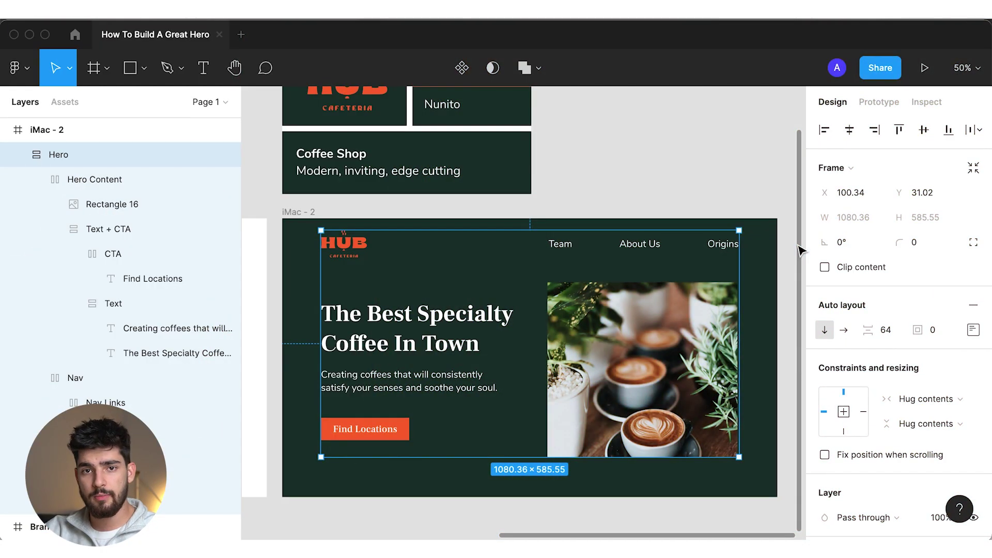
pyautogui.moveTo(868, 329); pyautogui.dragTo(892, 329)
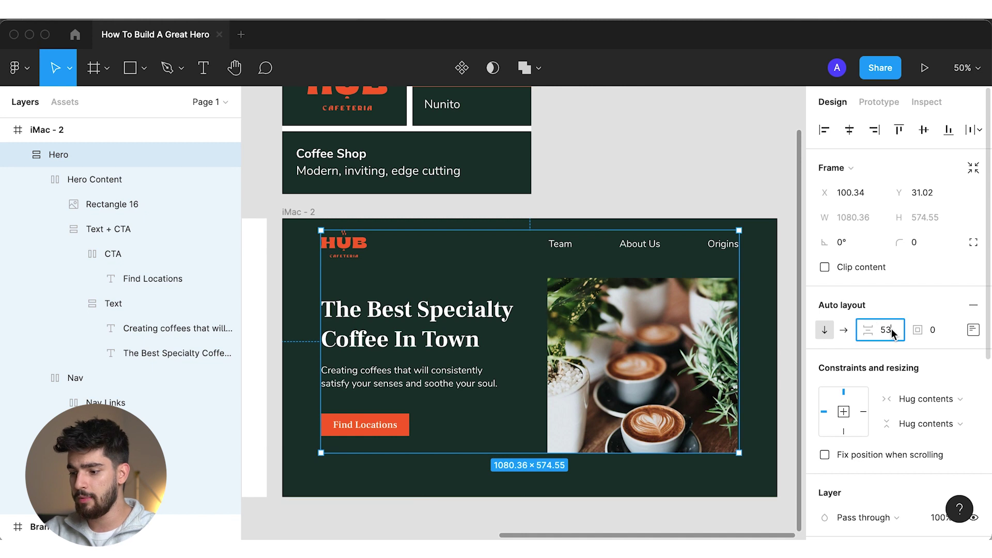
pyautogui.write('64')
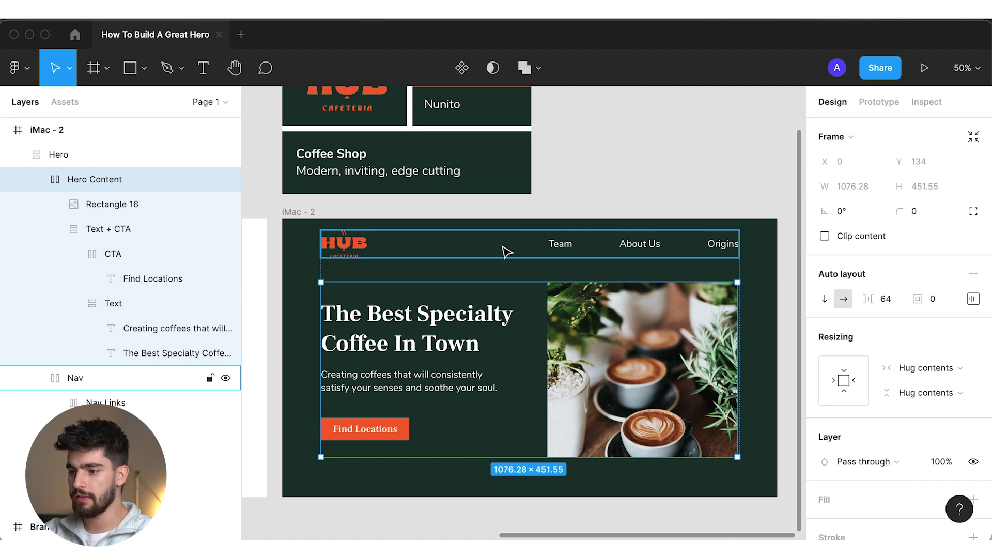
# Check the sizes of the Nav frame, Nav Links group, Hero Content and coffee photo.
pyautogui.click(506, 252)
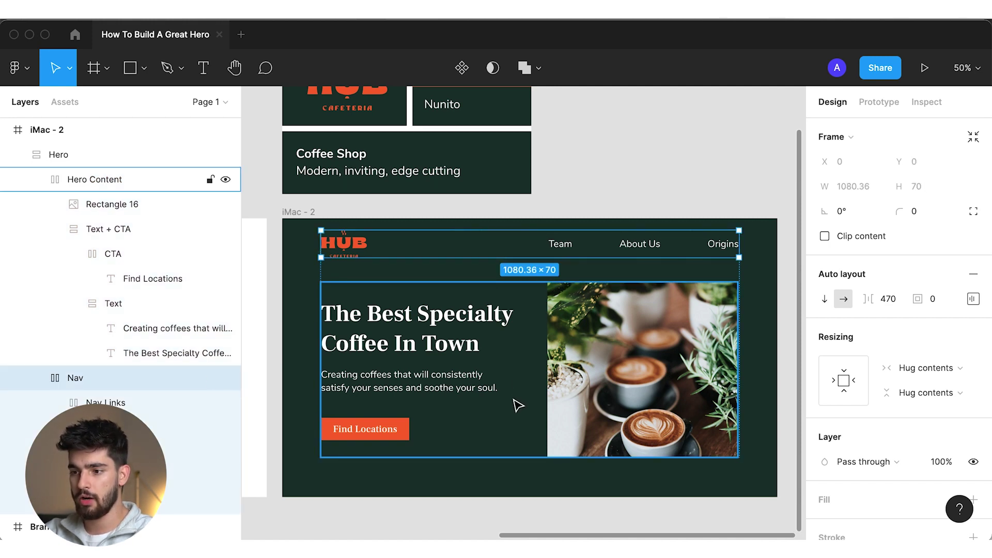
pyautogui.click(665, 251)
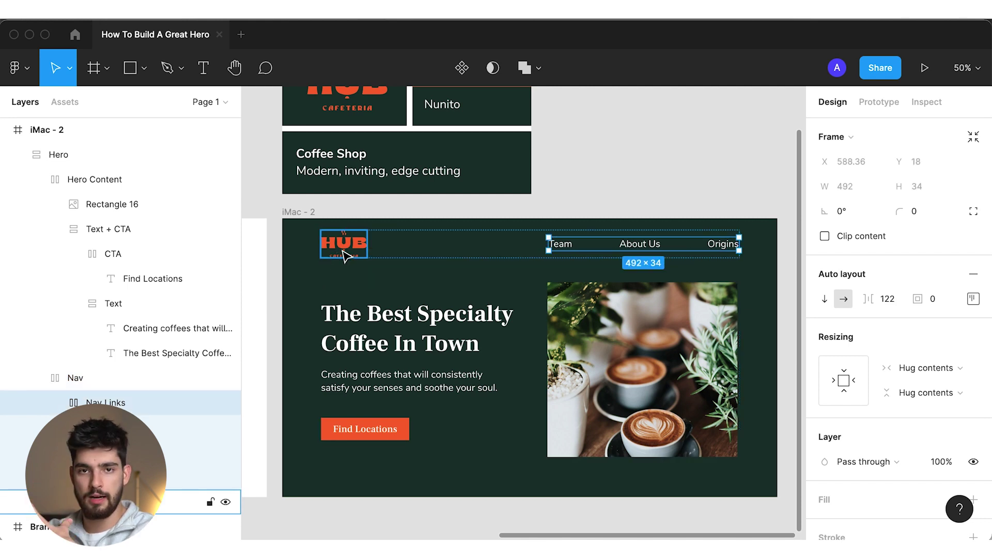
pyautogui.click(444, 333)
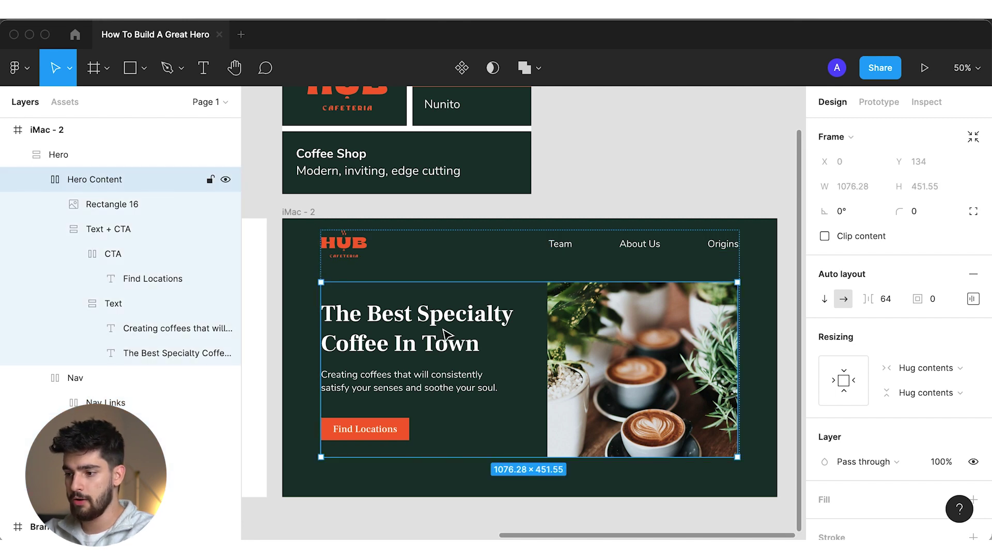
pyautogui.click(697, 396)
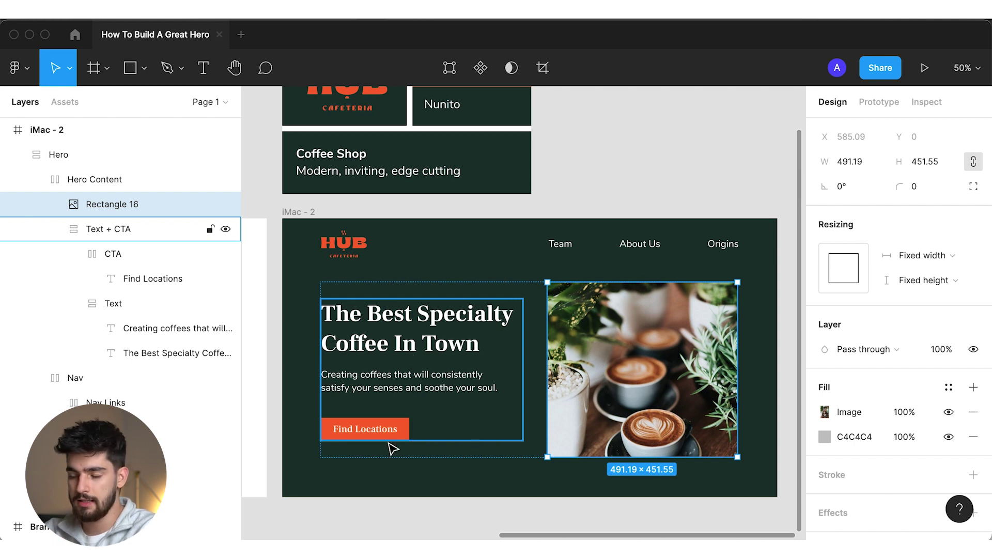
# Inspect the Find Locations button, heading, and subtitle (font size 25) inside the Text frame.
pyautogui.doubleClick(408, 428)
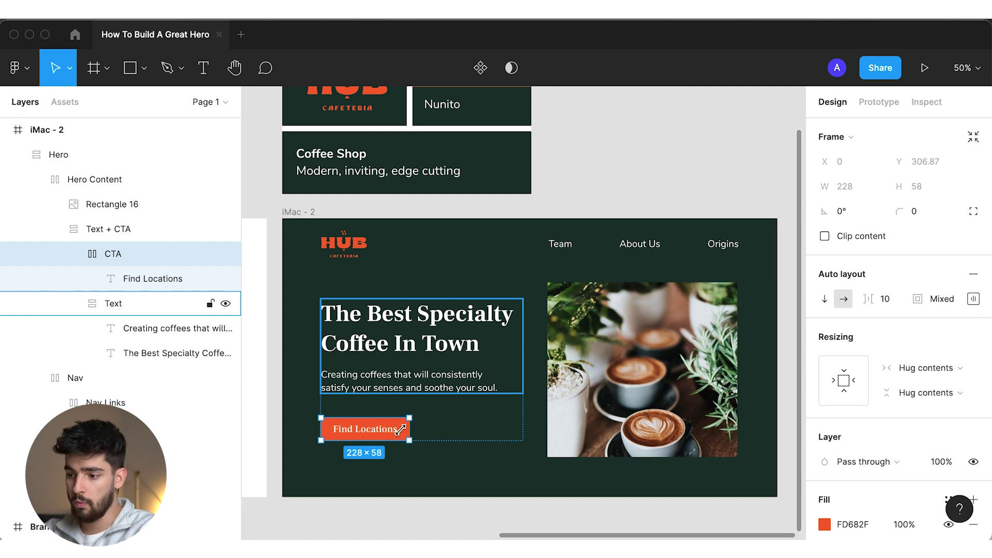
pyautogui.click(438, 364)
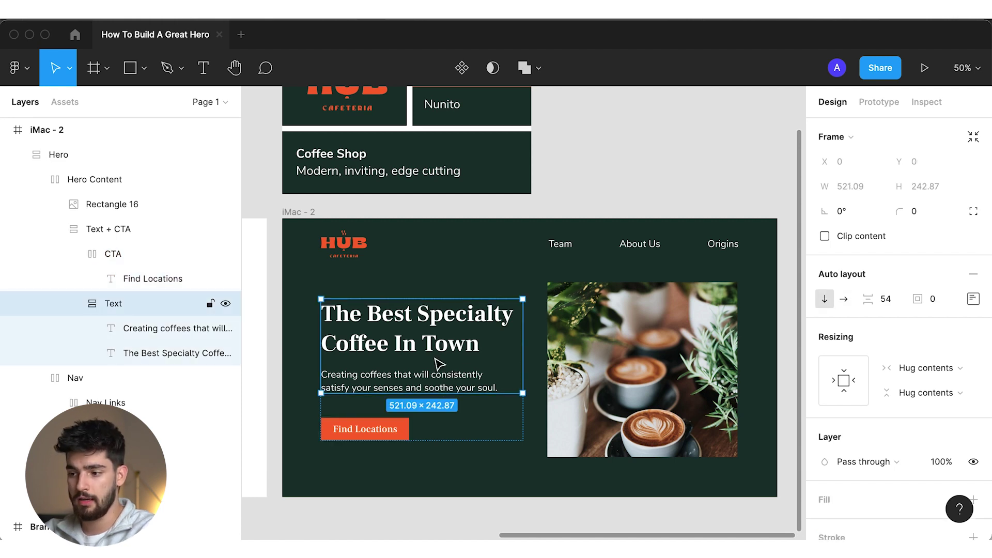
pyautogui.click(406, 327)
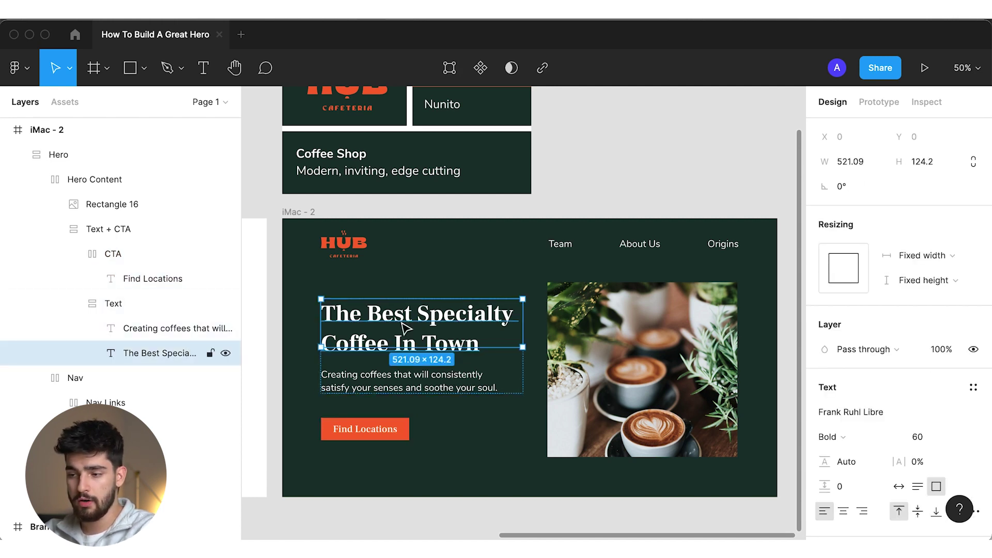
pyautogui.click(433, 391)
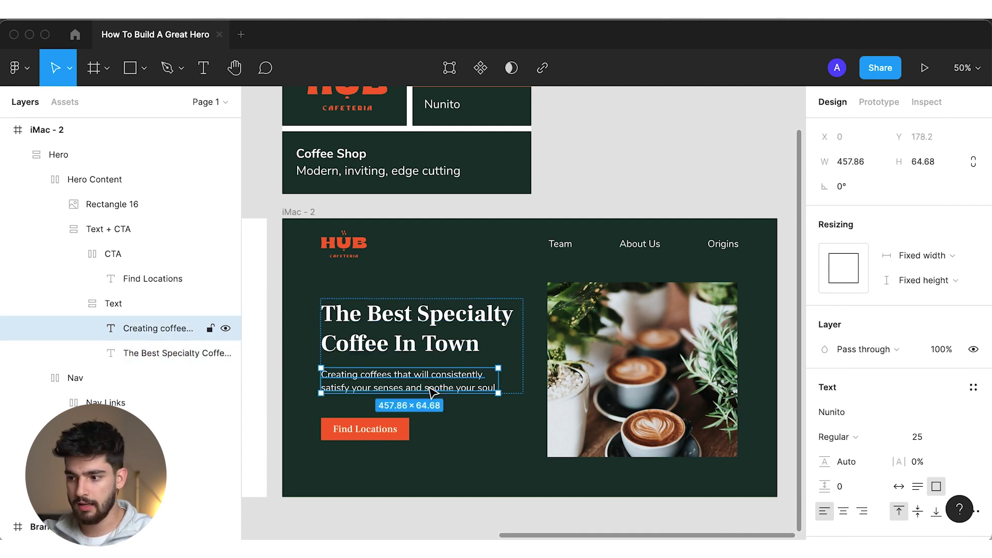
pyautogui.click(921, 439)
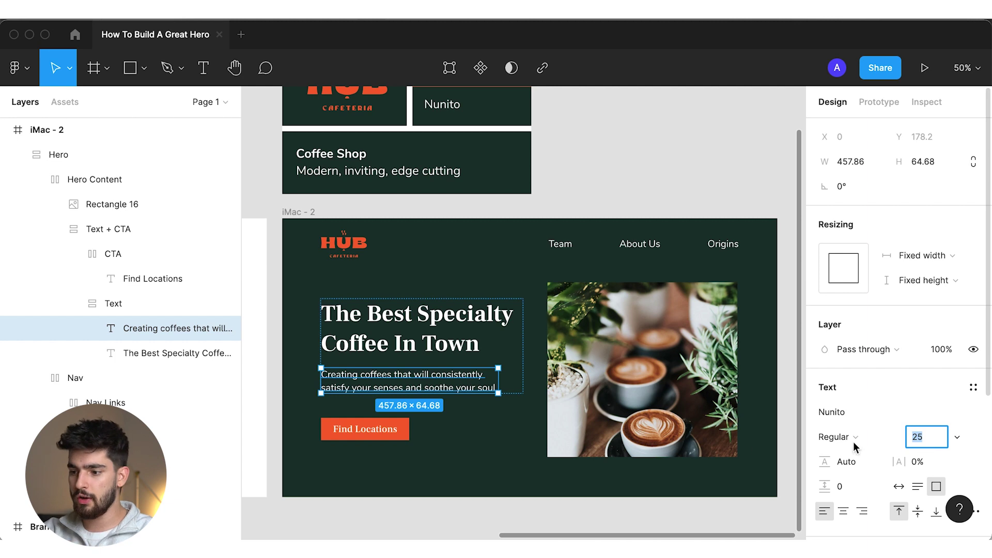
pyautogui.press('Escape')
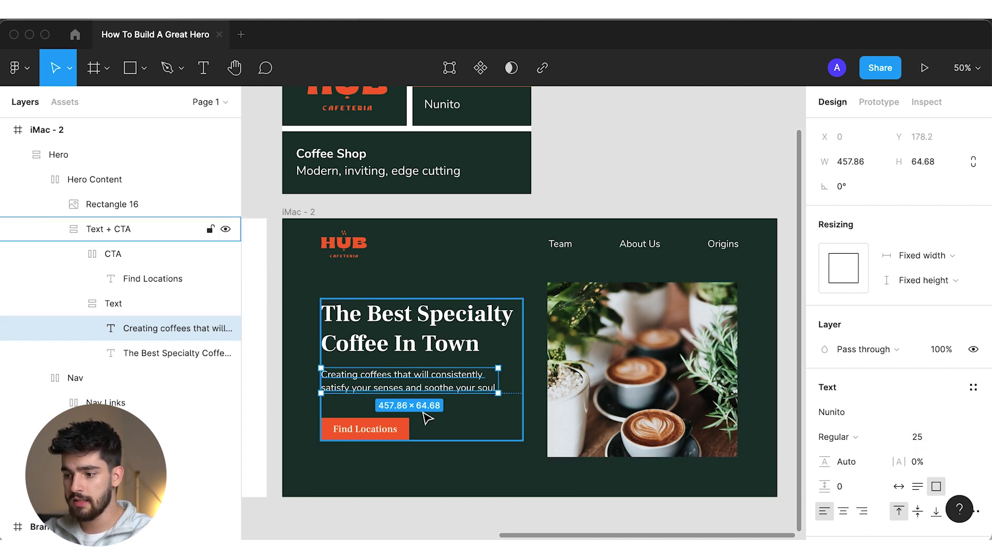
pyautogui.click(520, 371)
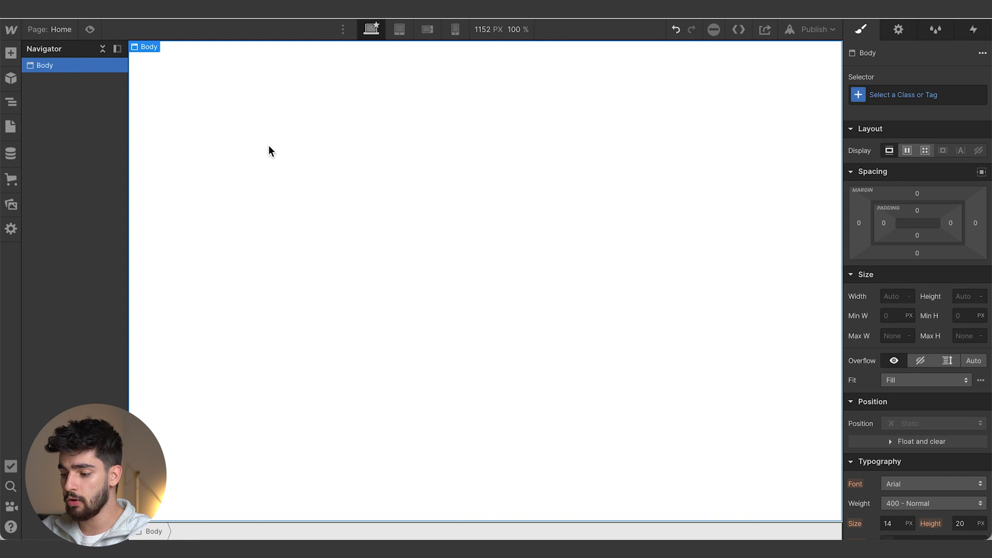
# Insert a Navbar via Quick Find and set its background colour alpha to 0.
pyautogui.press('super+e')
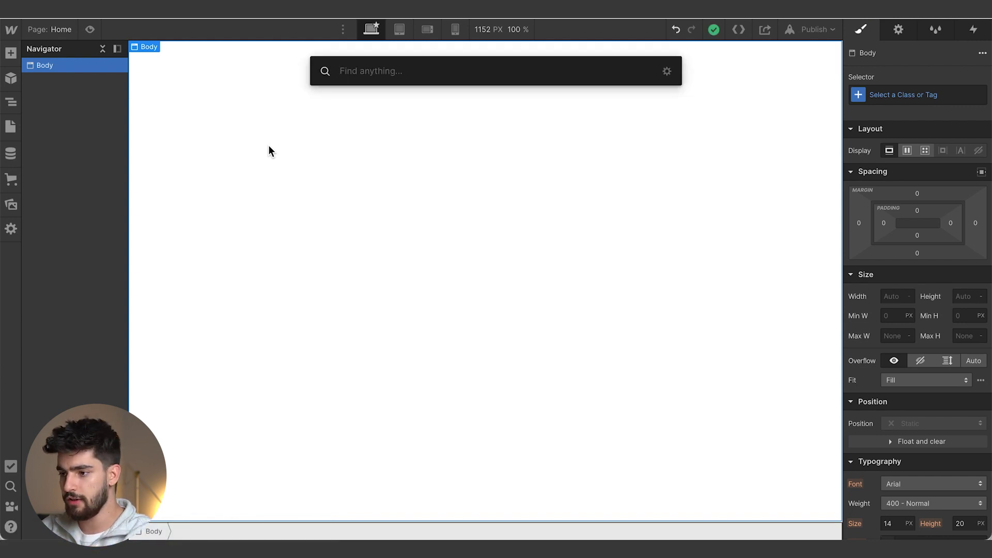
pyautogui.write('nav')
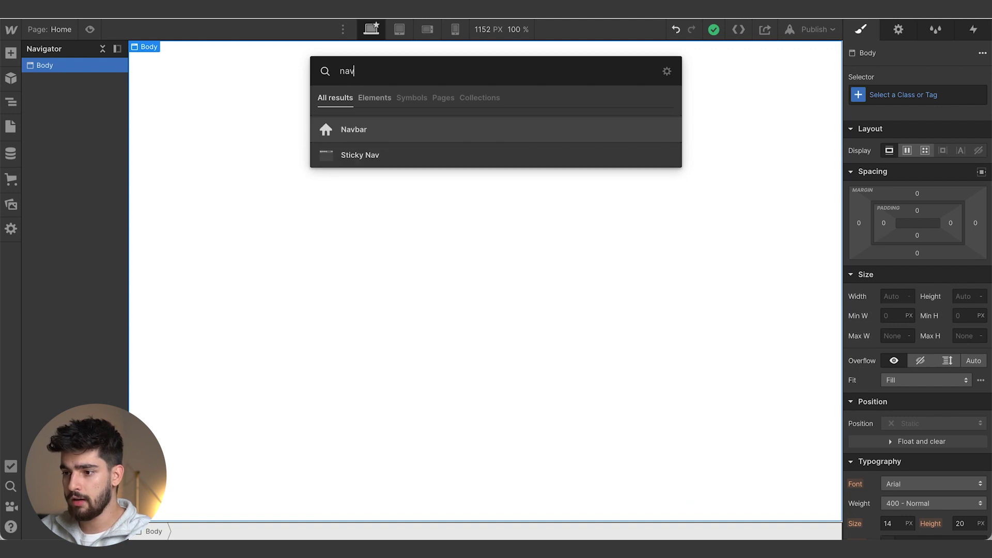
pyautogui.click(354, 128)
pyautogui.click(268, 91)
pyautogui.scroll(-5, 903, 528)
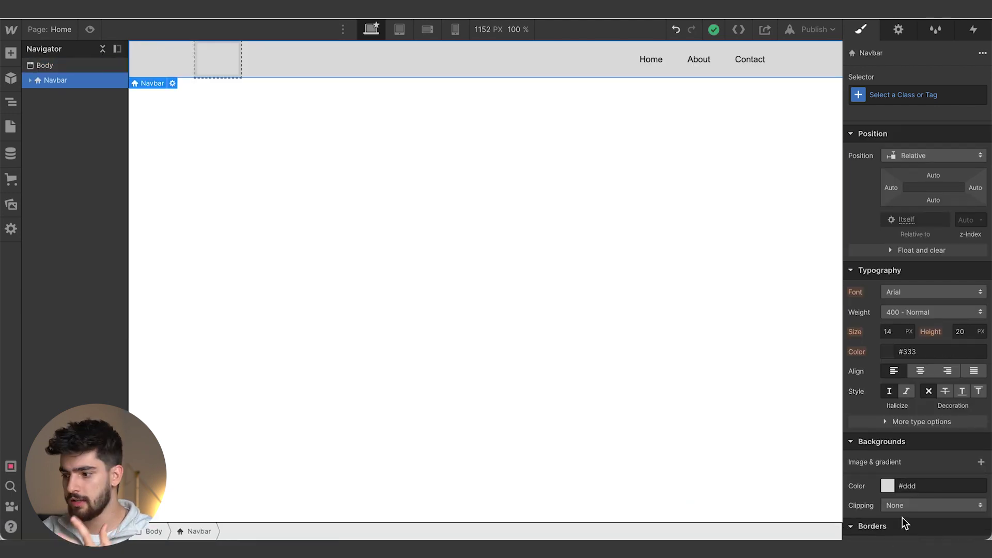
pyautogui.click(887, 487)
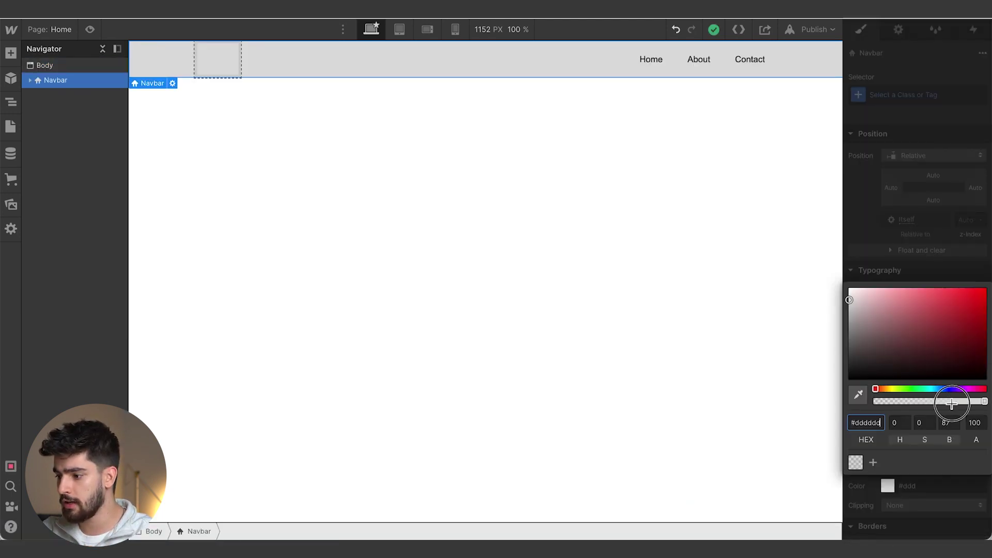
pyautogui.moveTo(952, 399); pyautogui.dragTo(697, 399)
pyautogui.click(696, 398)
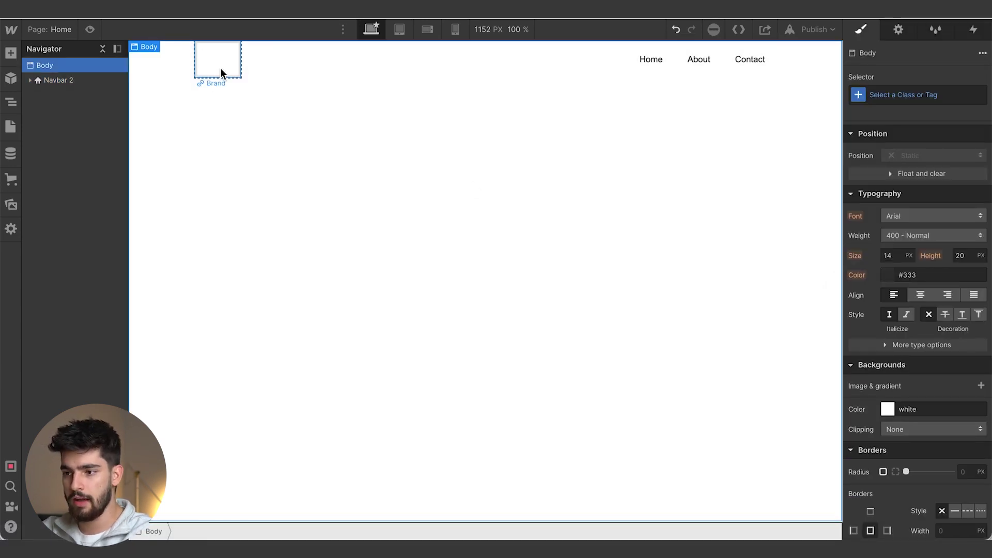
pyautogui.press('super+Tab')
# Select the HUB logo and coffee photo and give both a 2x PNG export setting.
pyautogui.scroll(2, 512, 279)
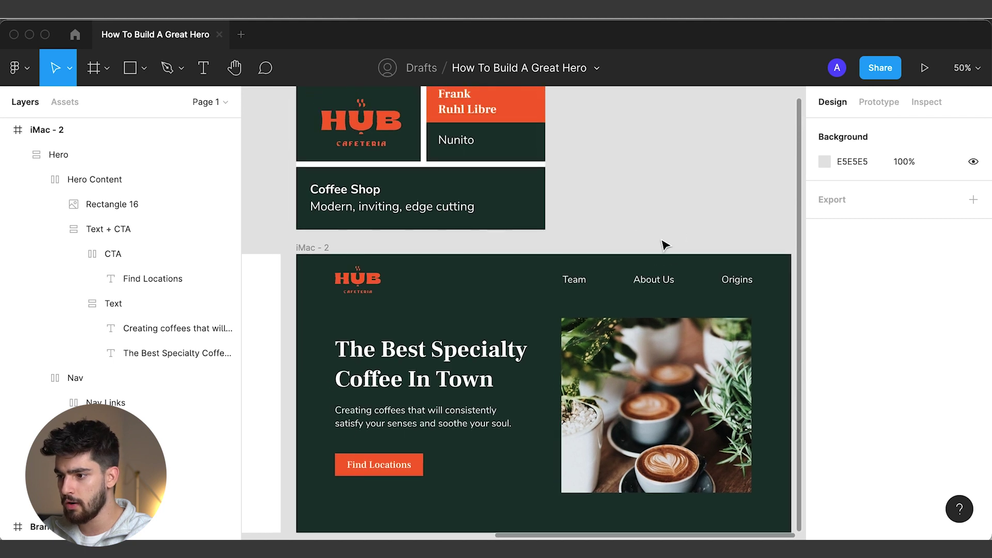
pyautogui.click(373, 130)
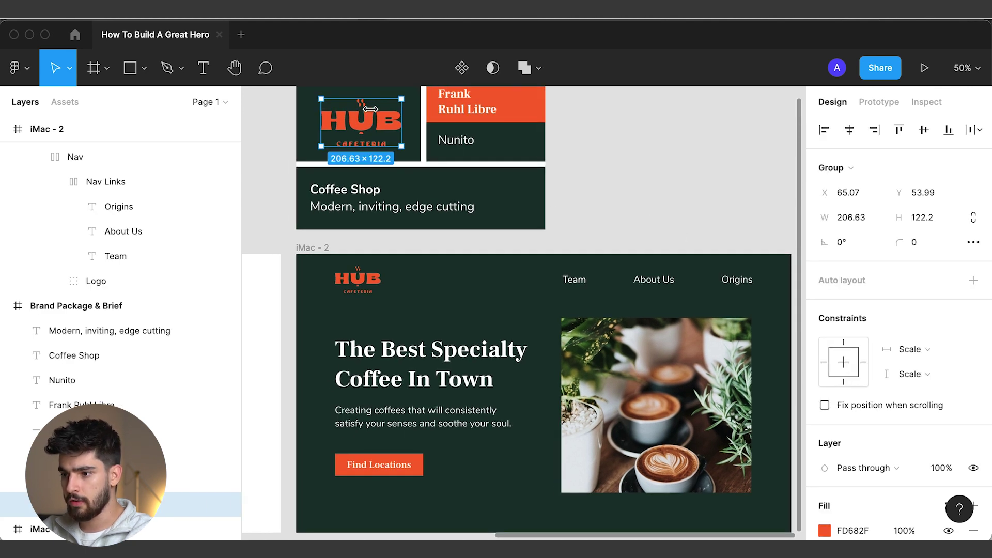
pyautogui.keyDown('shift'); pyautogui.click(678, 423); pyautogui.keyUp('shift')
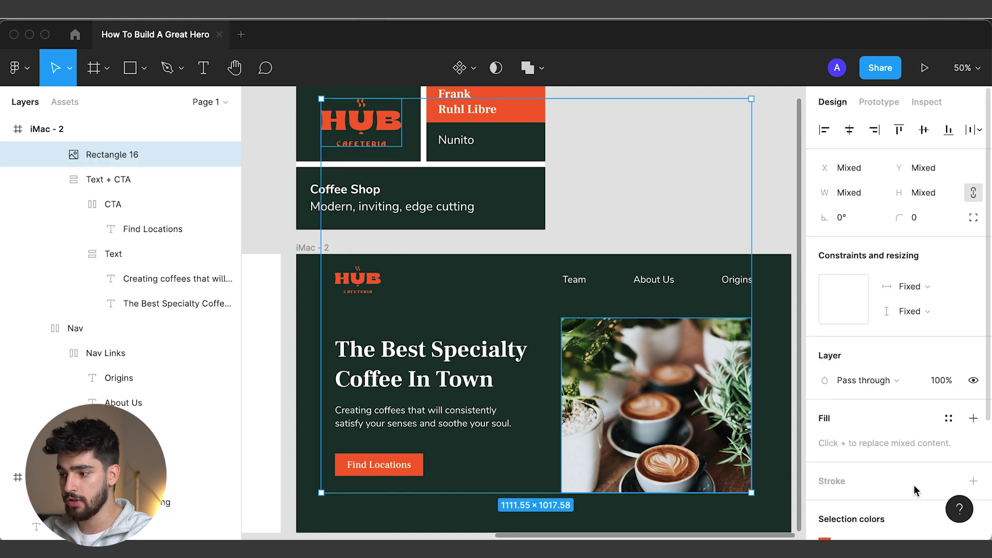
pyautogui.scroll(-3, 909, 485)
pyautogui.click(973, 488)
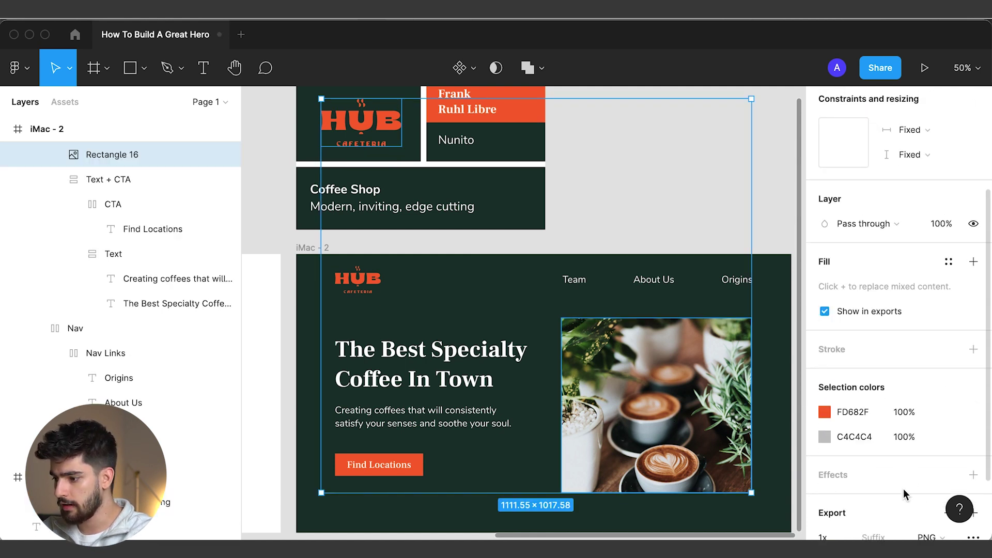
pyautogui.scroll(-2, 930, 480)
pyautogui.click(852, 447)
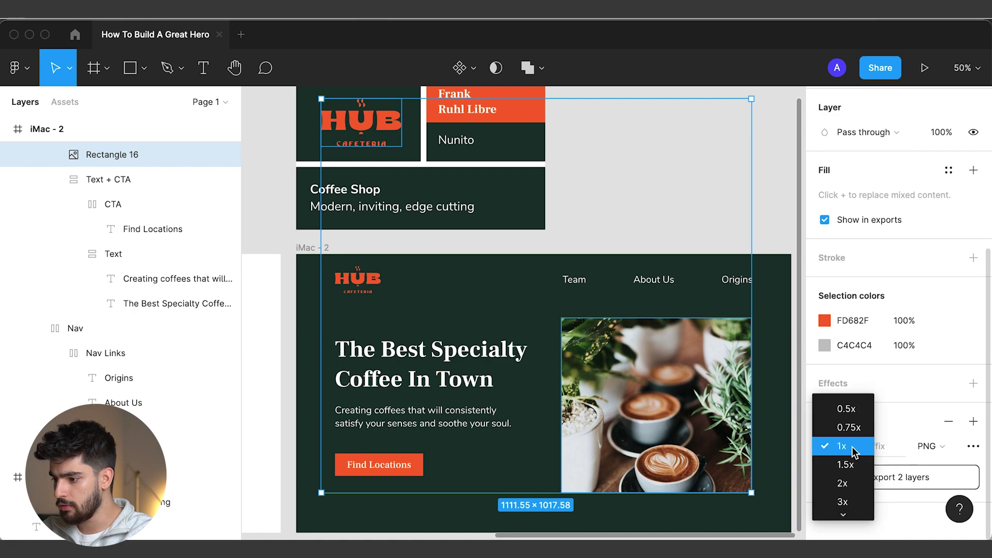
pyautogui.click(844, 483)
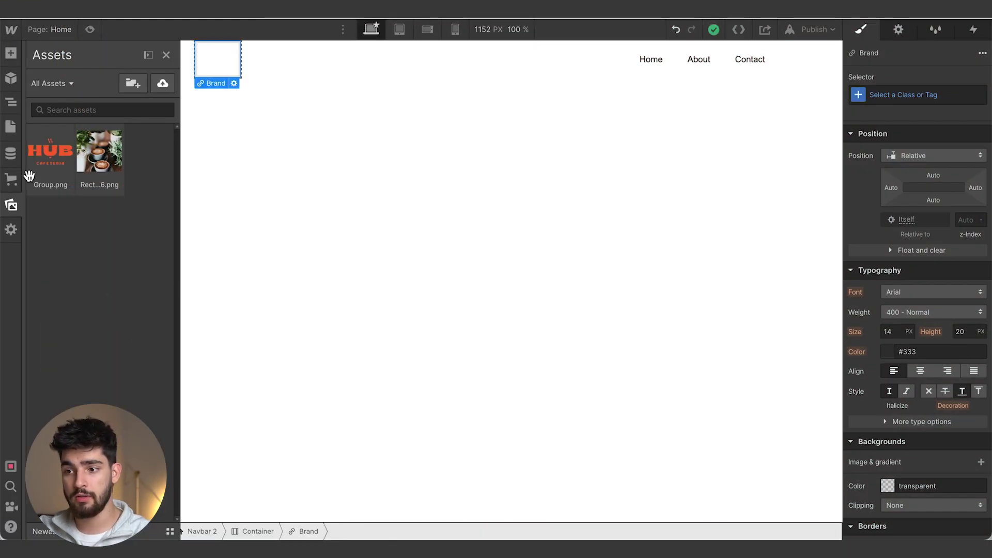
# Place the Group.png HUB logo image inside the navbar's Brand link.
pyautogui.moveTo(57, 153); pyautogui.dragTo(215, 67)
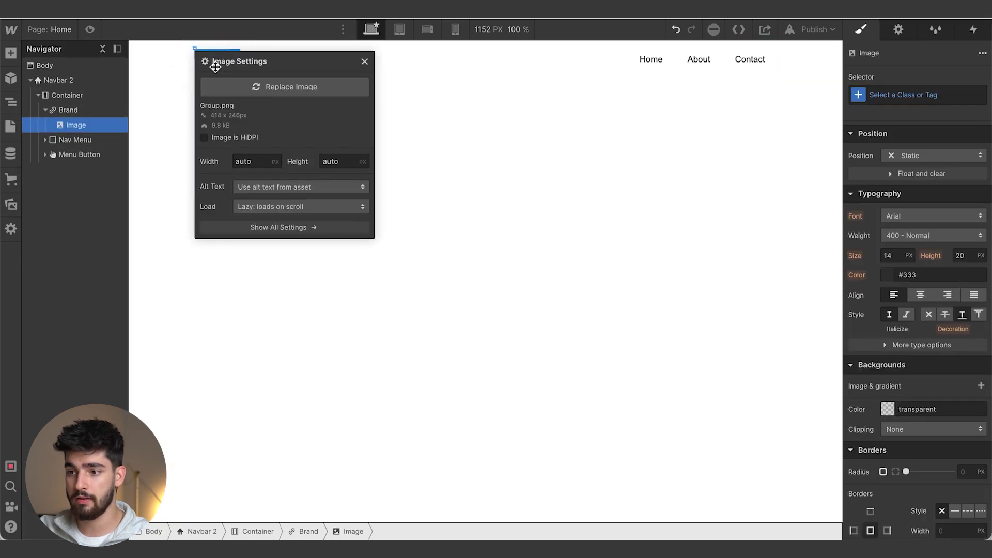
pyautogui.click(365, 62)
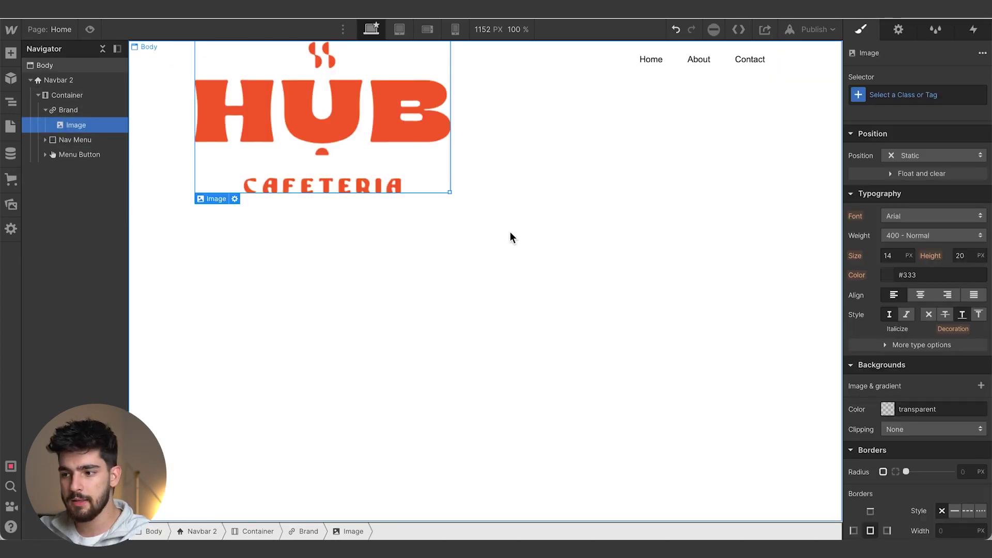
pyautogui.press('super+Tab')
pyautogui.click(613, 228)
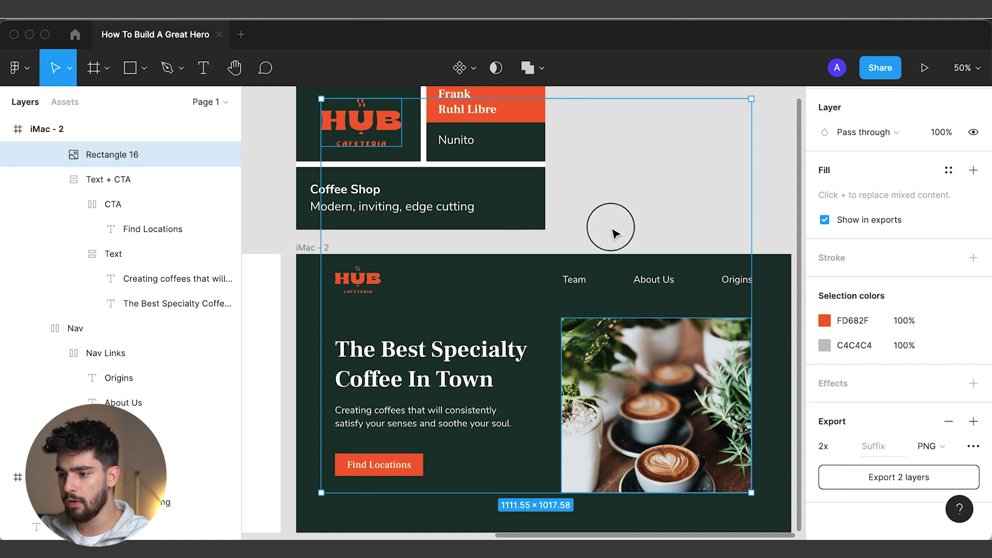
# Drill from Hero into Nav and select the HUB logo group to read 118.36 × 70.
pyautogui.click(361, 285)
pyautogui.click(363, 285)
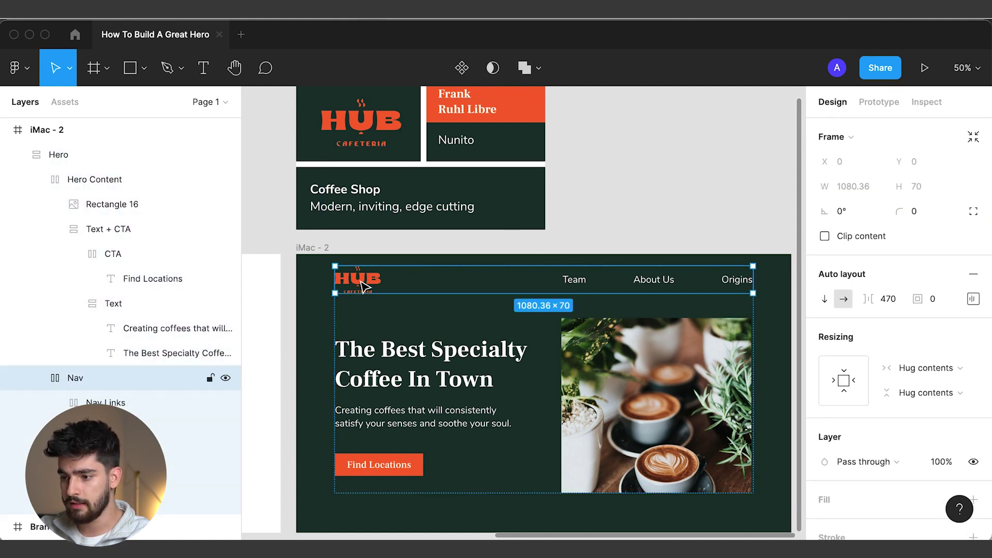
pyautogui.click(363, 287)
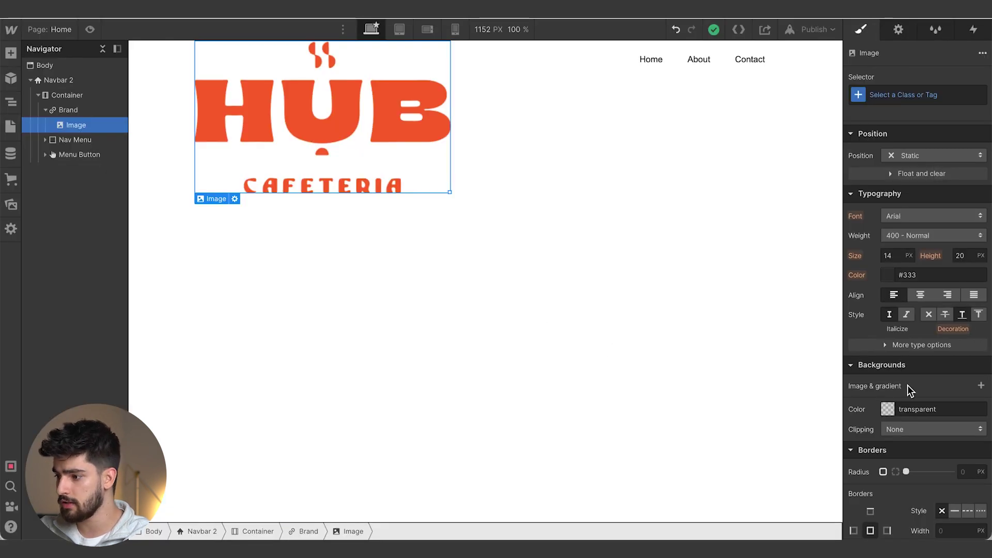
# Set the logo image's width to 118 px and height to 70 px.
pyautogui.scroll(4, 893, 309)
pyautogui.click(887, 229)
pyautogui.write('118')
pyautogui.press('Tab')
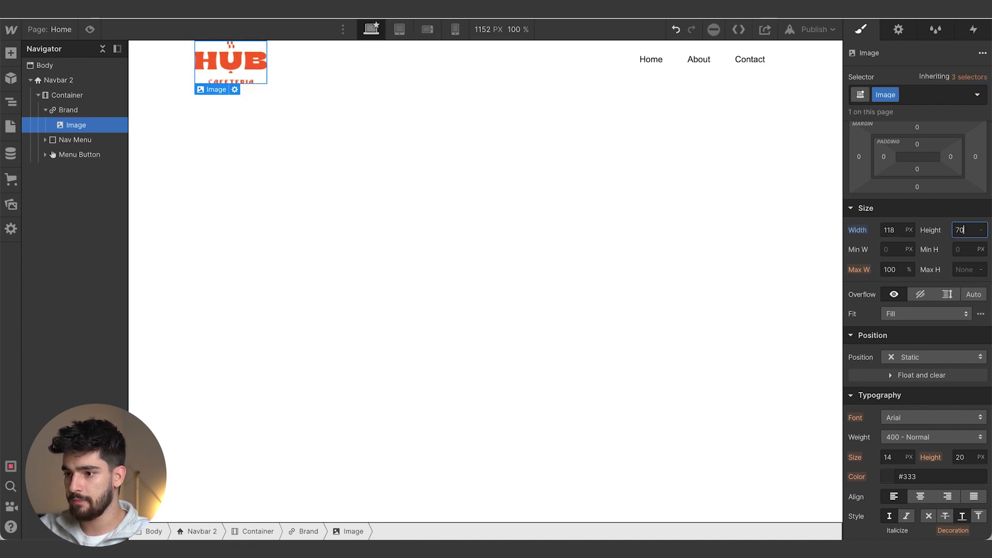
pyautogui.press('Return')
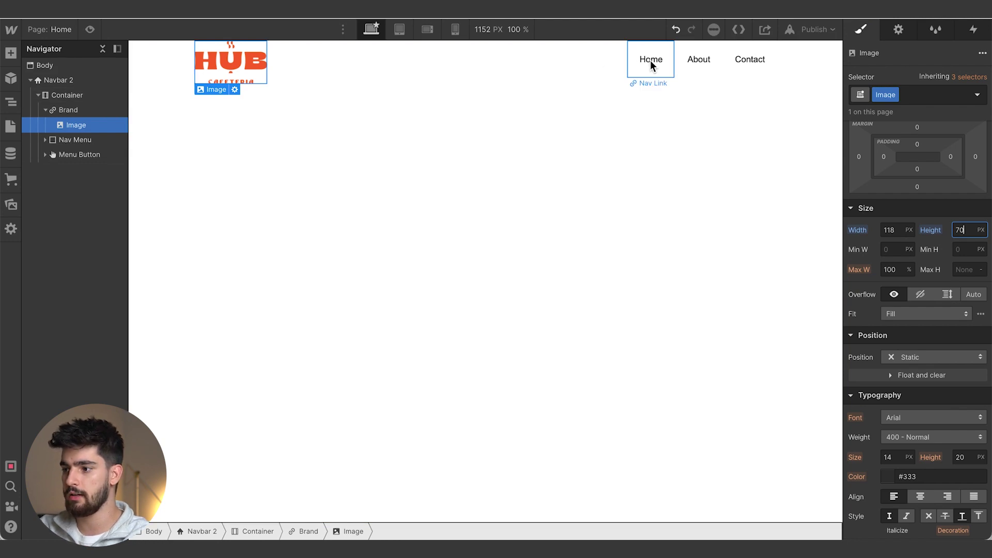
# Rename the three nav links to Team, About Us and Origin.
pyautogui.press('super+Tab')
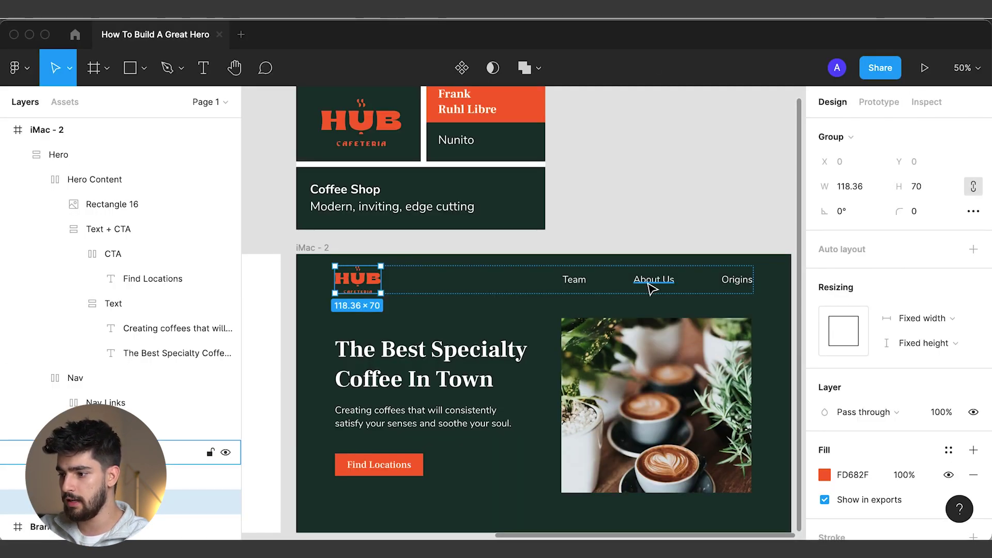
pyautogui.press('super+Tab')
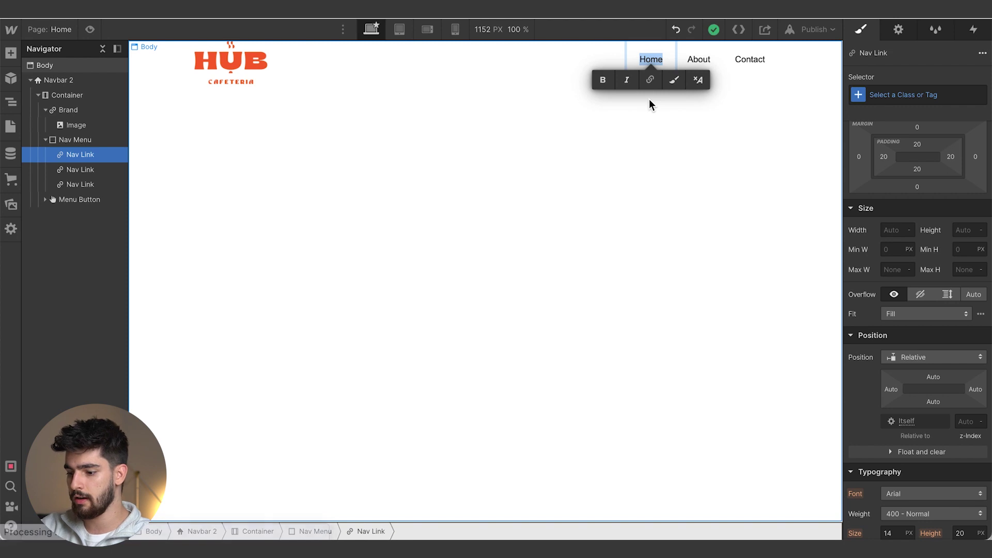
pyautogui.write('Team')
pyautogui.click(705, 61)
pyautogui.doubleClick(705, 61)
pyautogui.write('Us')
pyautogui.click(747, 67)
pyautogui.doubleClick(747, 65)
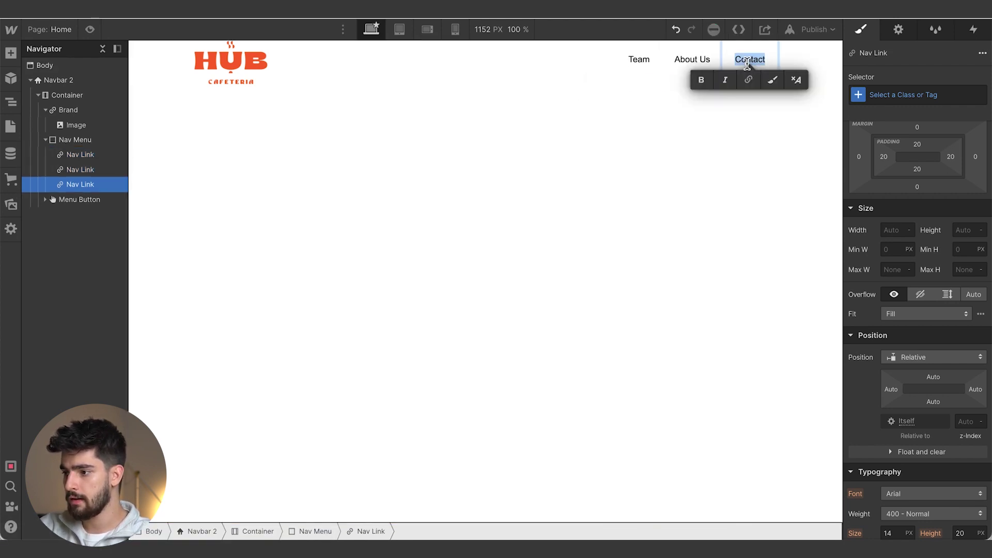
pyautogui.write('Origin')
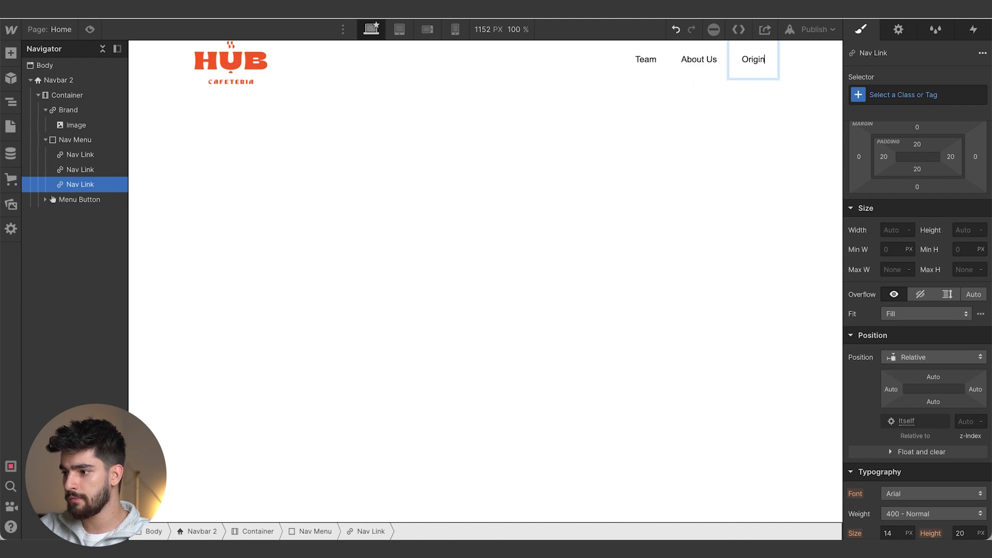
pyautogui.press('Escape')
pyautogui.click(551, 77)
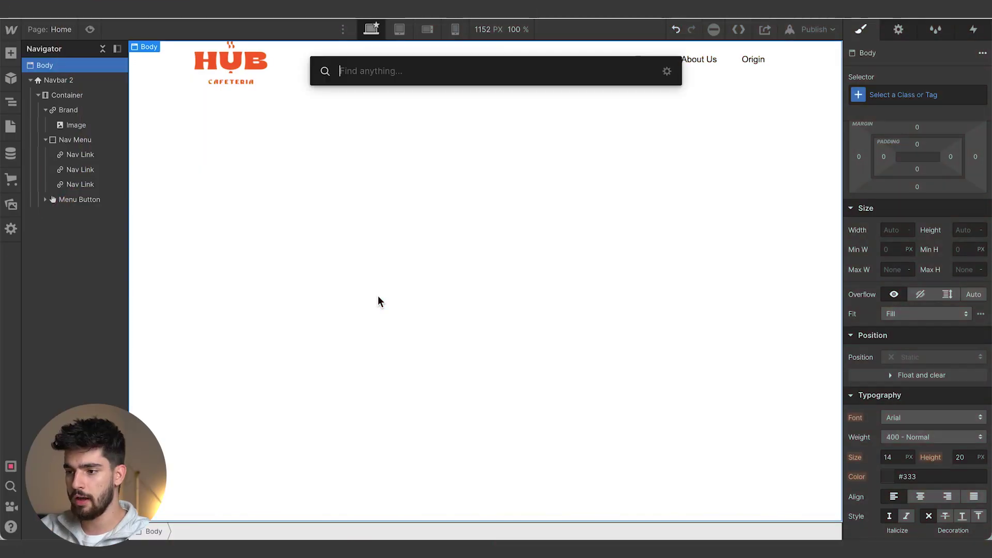
# Insert a Section with class hero, 64 px top margin and 450 px height.
pyautogui.write('section')
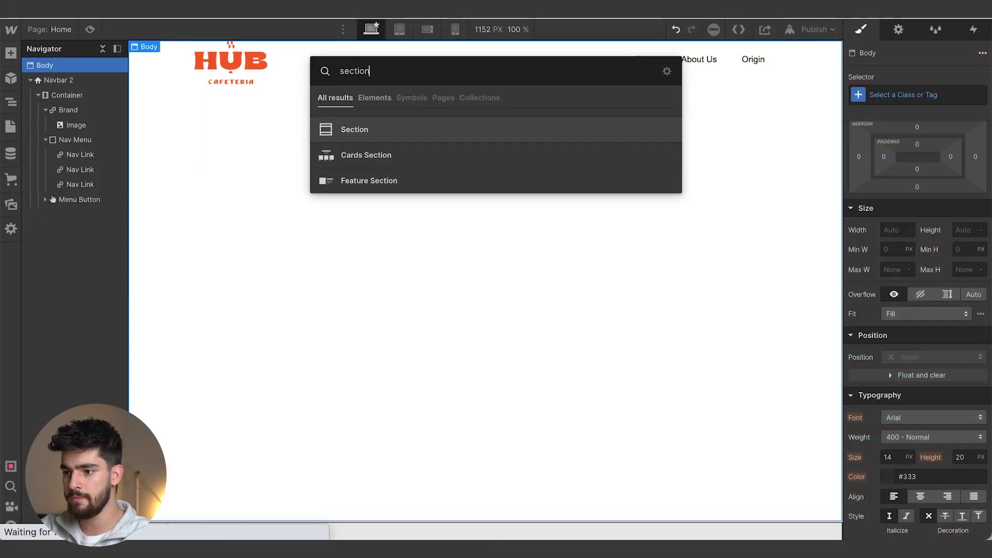
pyautogui.press('Return')
pyautogui.click(897, 93)
pyautogui.write('hero')
pyautogui.press('Return')
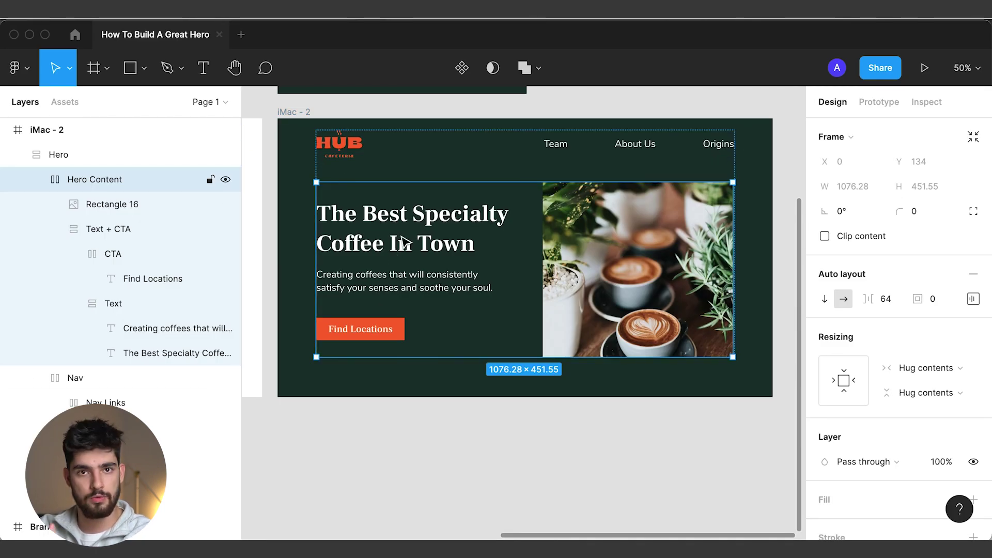
pyautogui.press('alt')
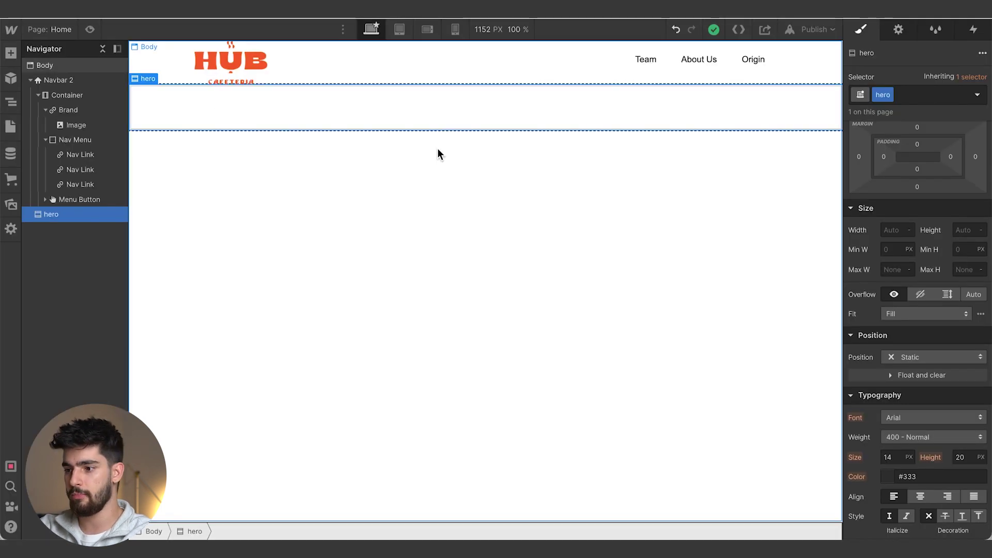
pyautogui.click(917, 130)
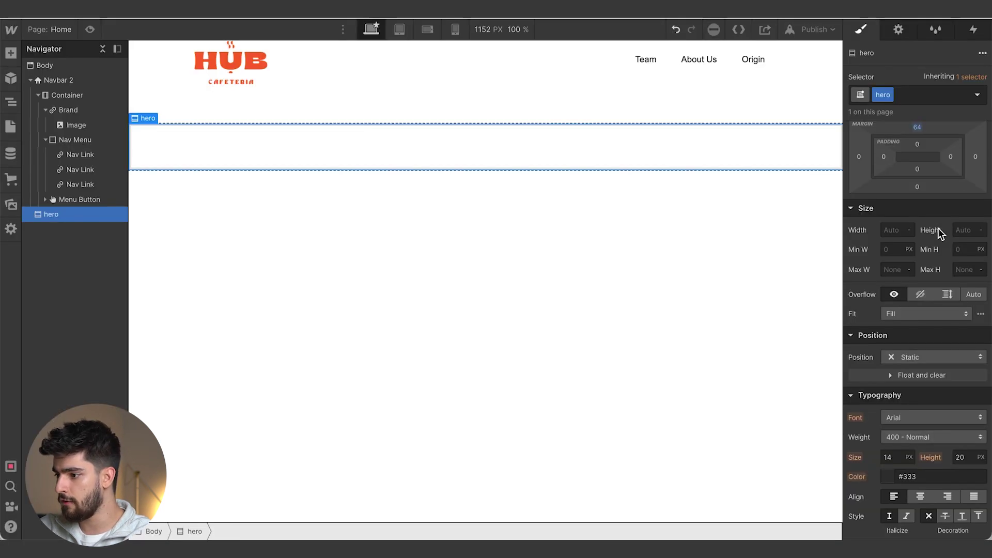
pyautogui.click(965, 229)
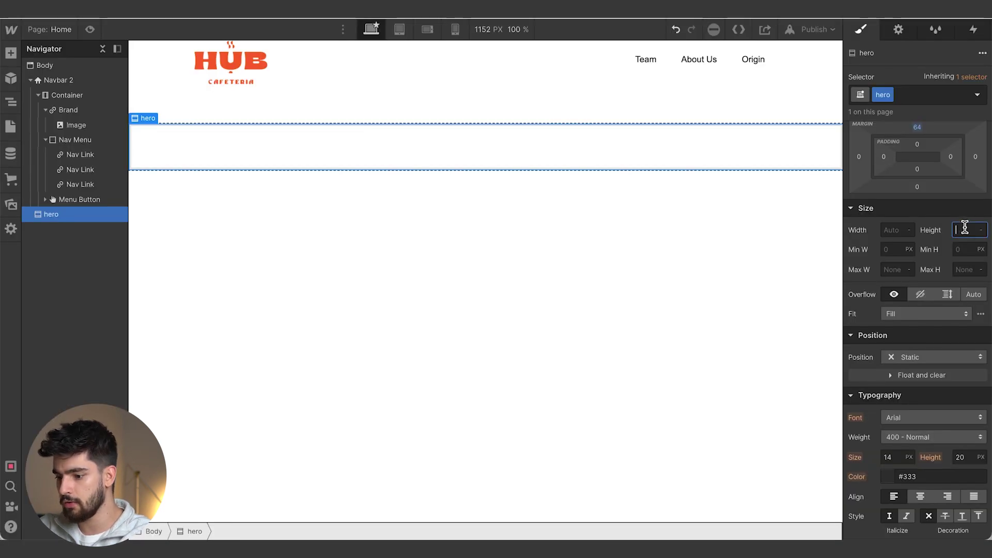
pyautogui.press('Return')
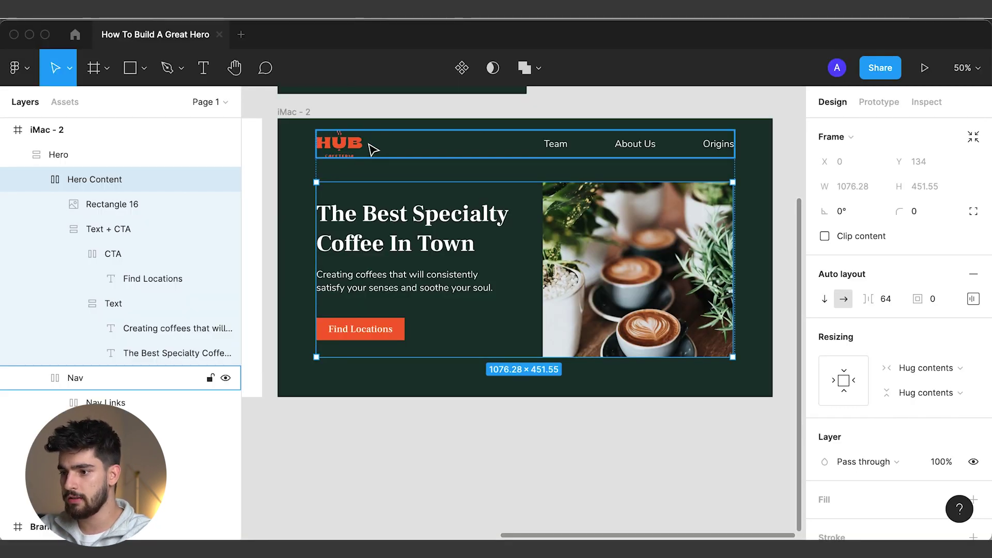
# Give the navbar a 30 px top margin.
pyautogui.click(376, 135)
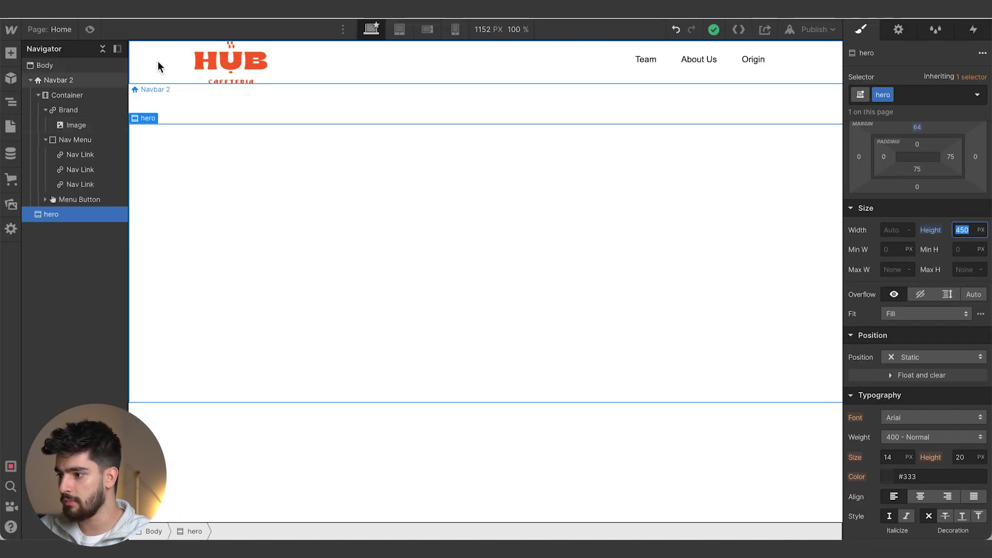
pyautogui.click(158, 66)
pyautogui.click(917, 128)
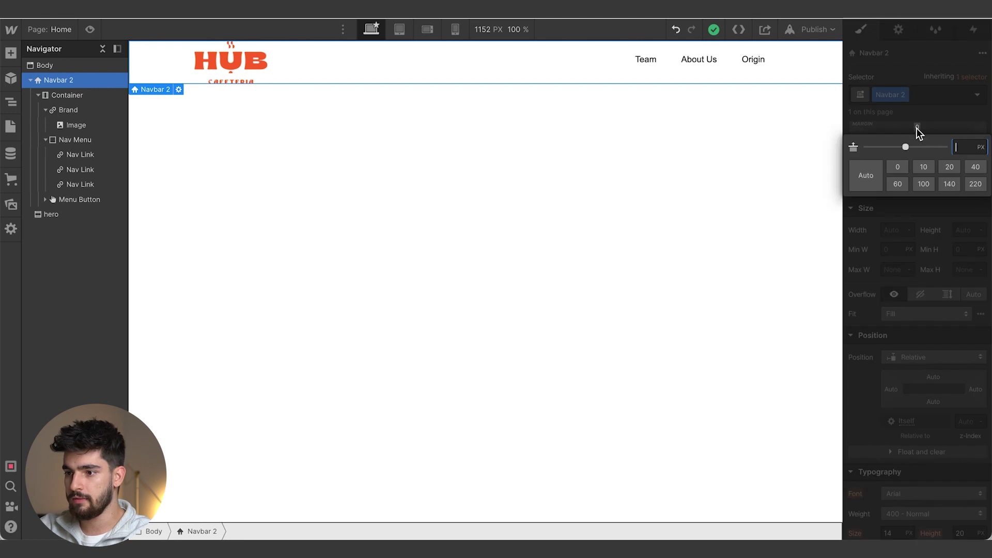
pyautogui.write('30')
pyautogui.press('Return')
pyautogui.click(376, 191)
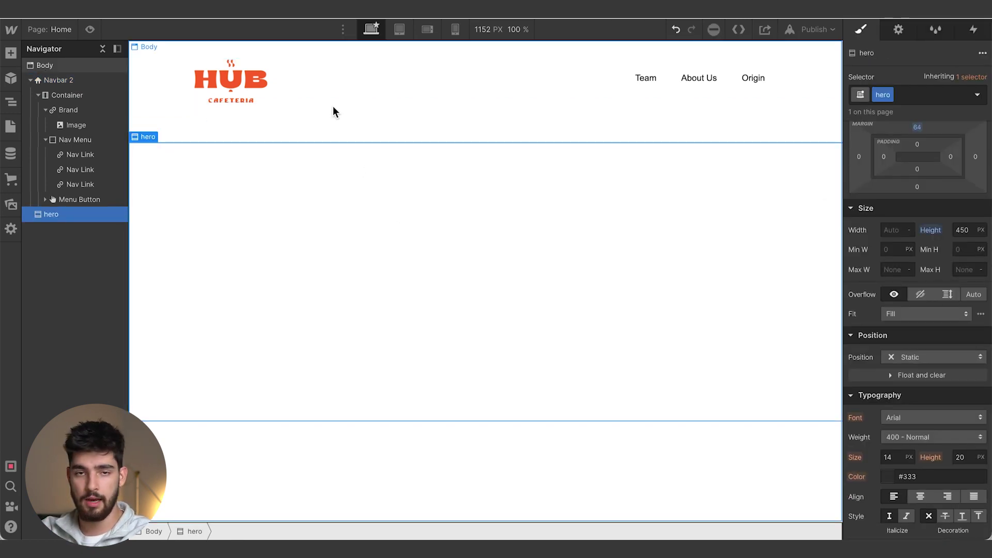
# Insert two Div Blocks into the hero section.
pyautogui.hotkey('ctrl', 'k')
pyautogui.write('div')
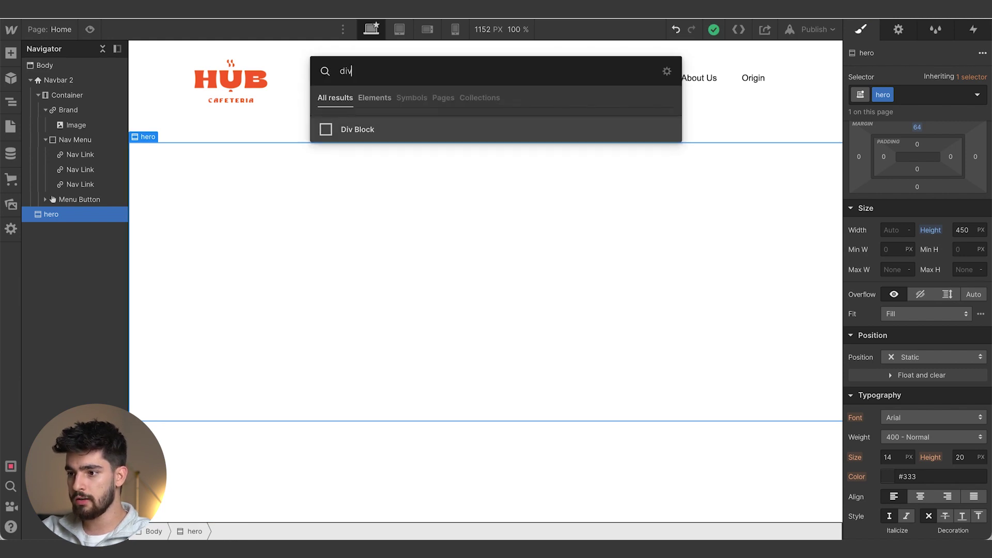
pyautogui.press('Return')
pyautogui.click(389, 238)
pyautogui.hotkey('ctrl', 'k')
pyautogui.write('div')
pyautogui.press('Return')
# Set the hero section to Display Flex with Justify Center.
pyautogui.click(357, 321)
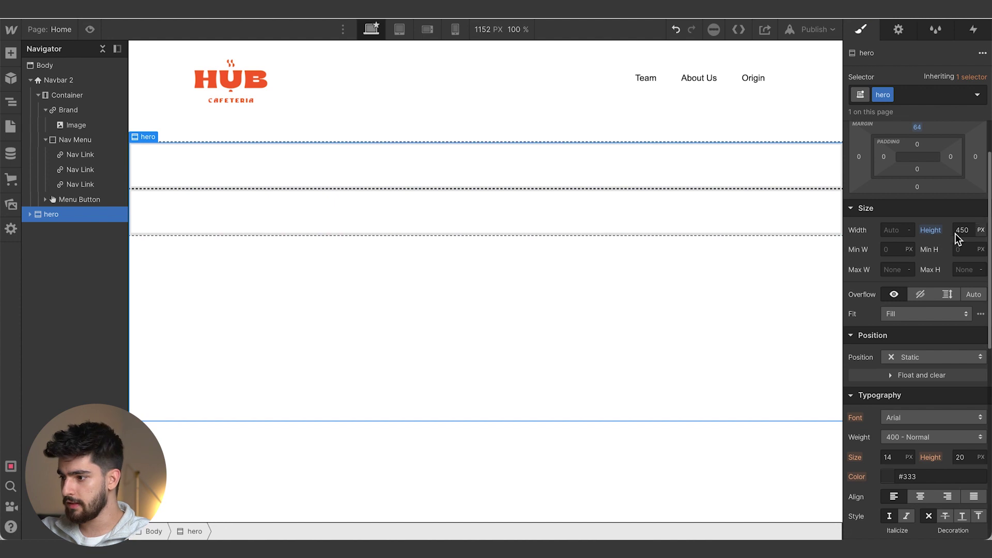
pyautogui.scroll(2, 918, 261)
pyautogui.click(908, 150)
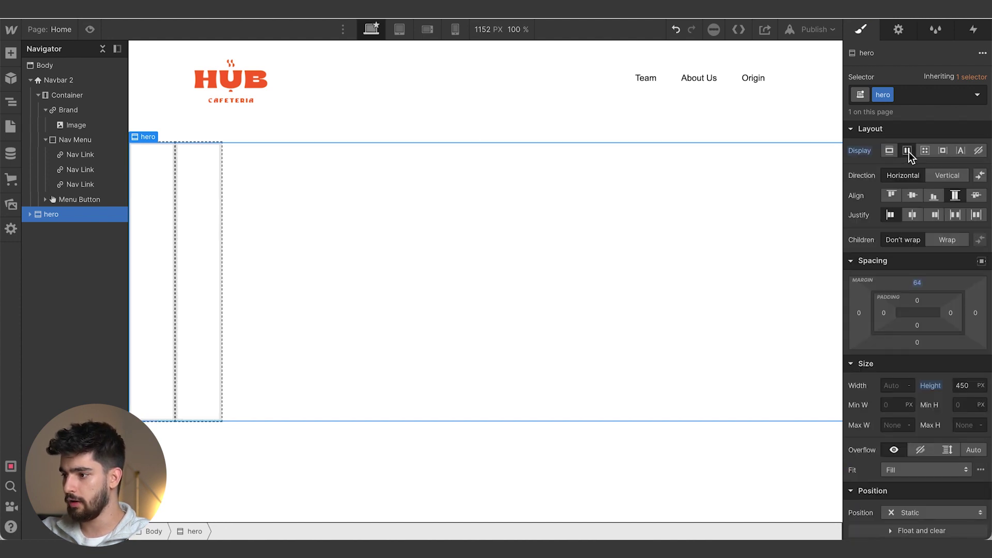
pyautogui.click(916, 216)
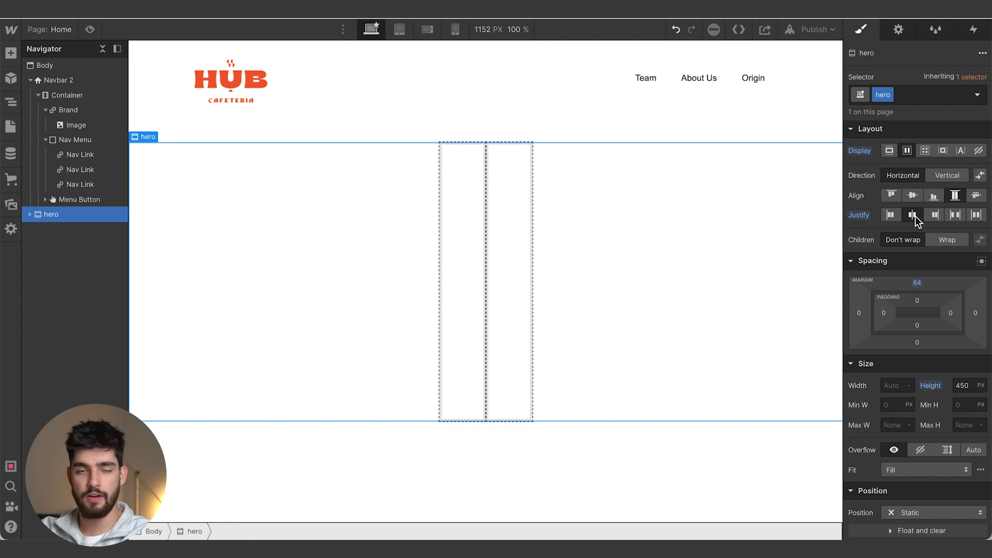
# Give the two Div Blocks the classes left and right.
pyautogui.click(456, 250)
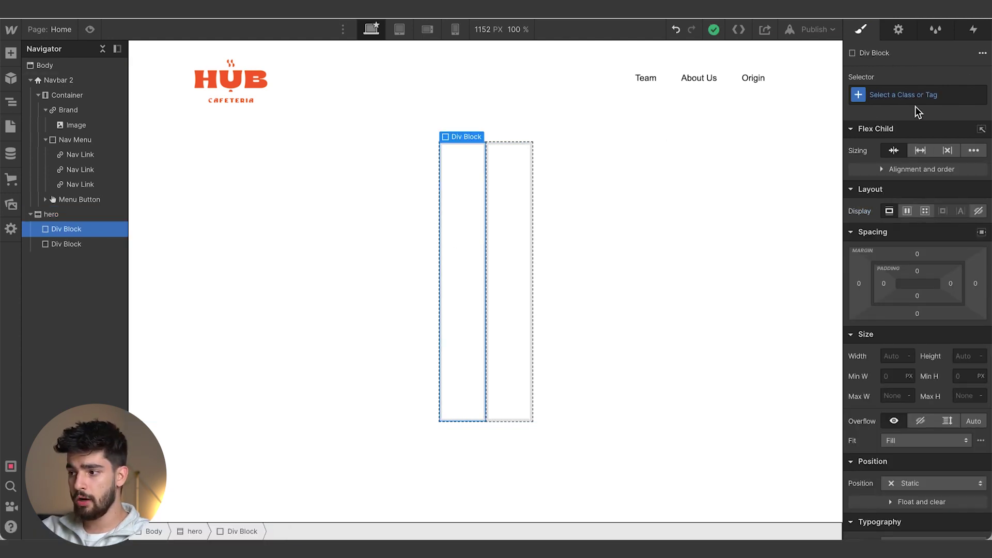
pyautogui.click(905, 94)
pyautogui.write('left')
pyautogui.press('Return')
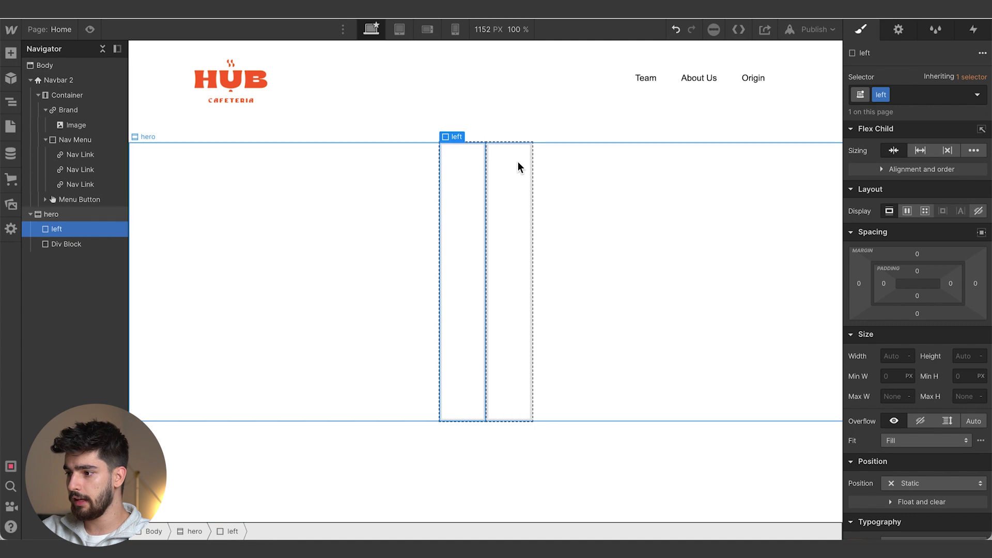
pyautogui.click(512, 170)
pyautogui.click(912, 94)
pyautogui.write('right')
pyautogui.press('Return')
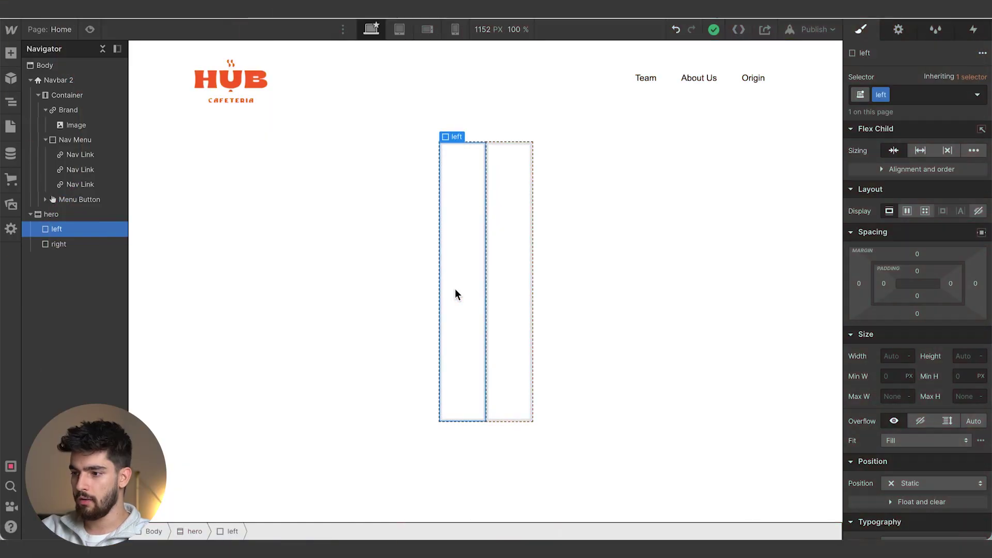
# Add a Div Block with class text to the left column, checking Figma's Text frame size.
pyautogui.press('super+e')
pyautogui.write('div')
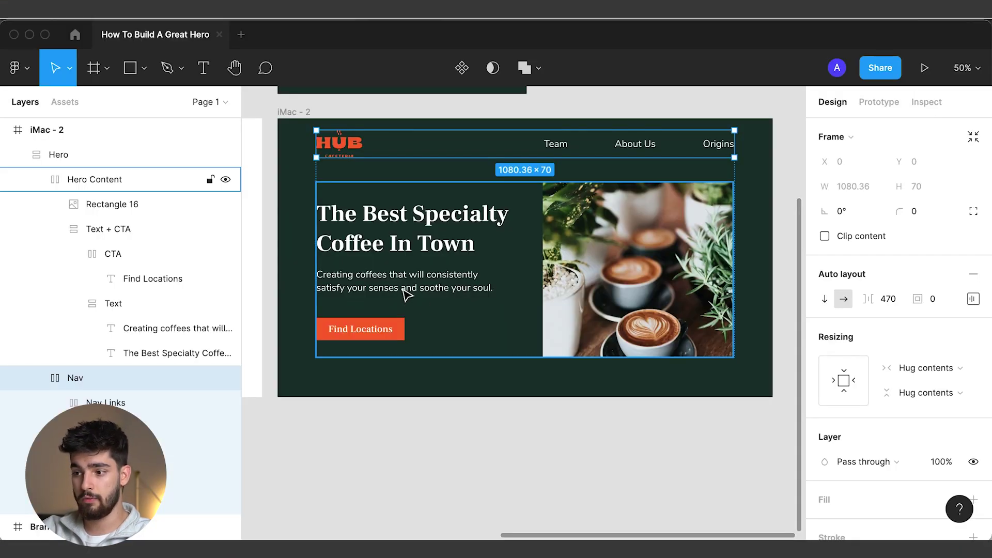
pyautogui.doubleClick(406, 294)
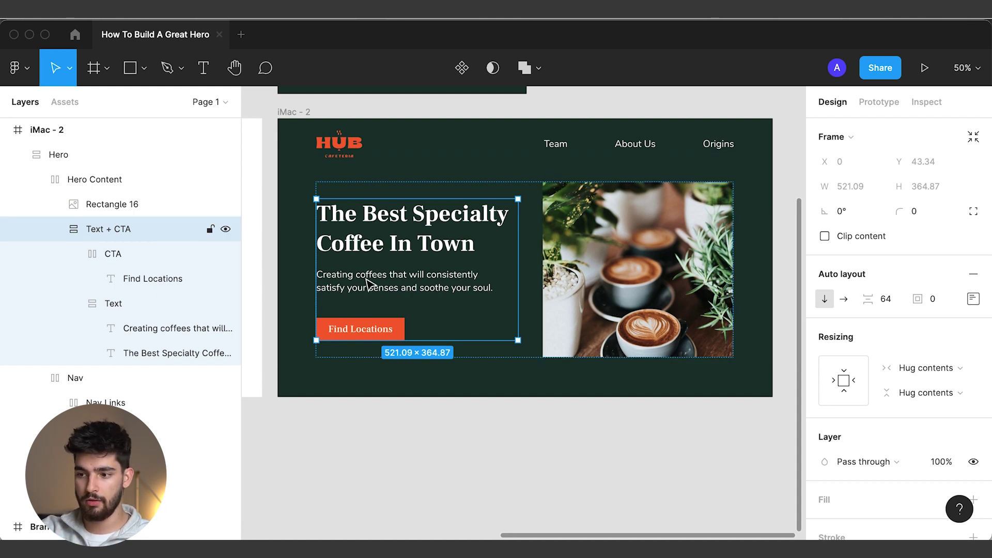
pyautogui.click(113, 304)
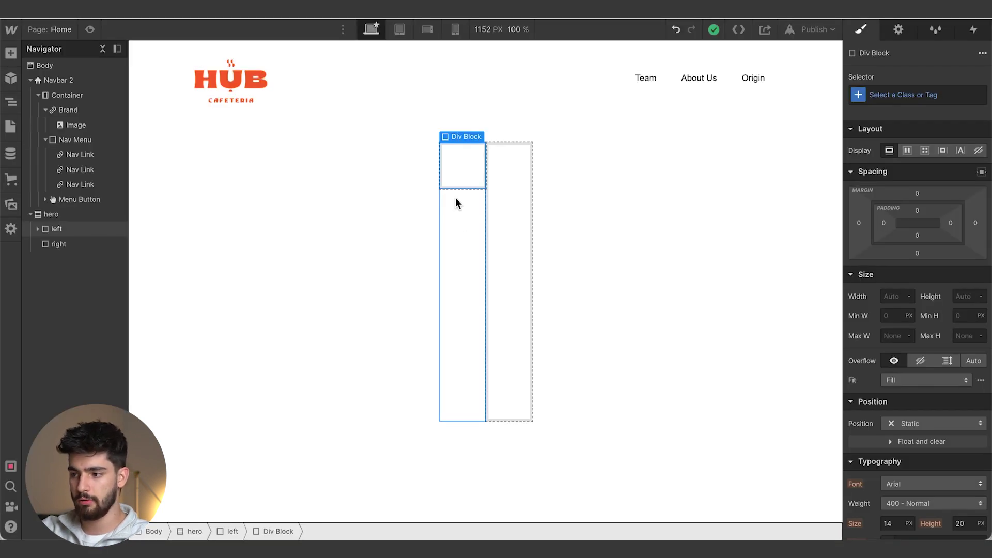
pyautogui.click(915, 95)
pyautogui.write('te')
pyautogui.press('Return')
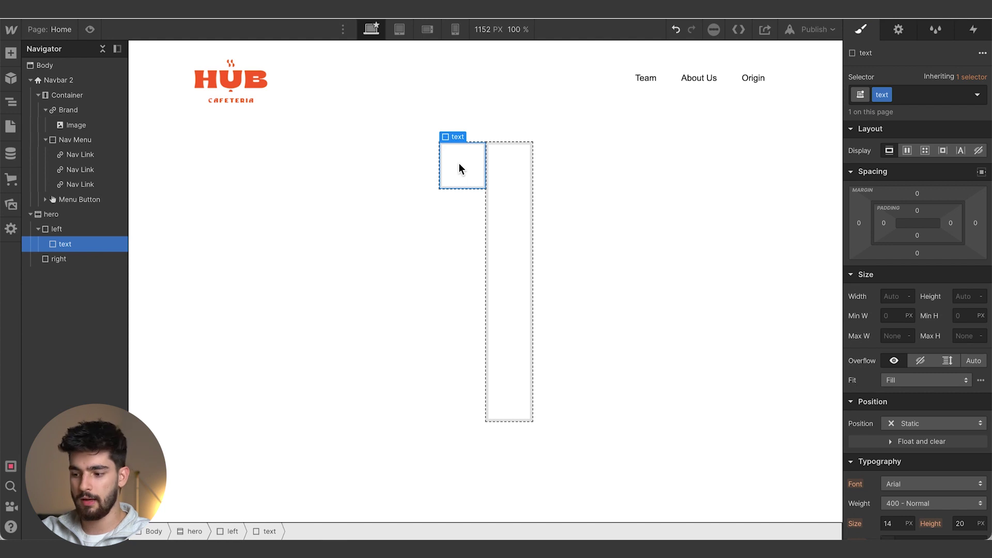
# Insert a Heading into the text div.
pyautogui.press('super+k')
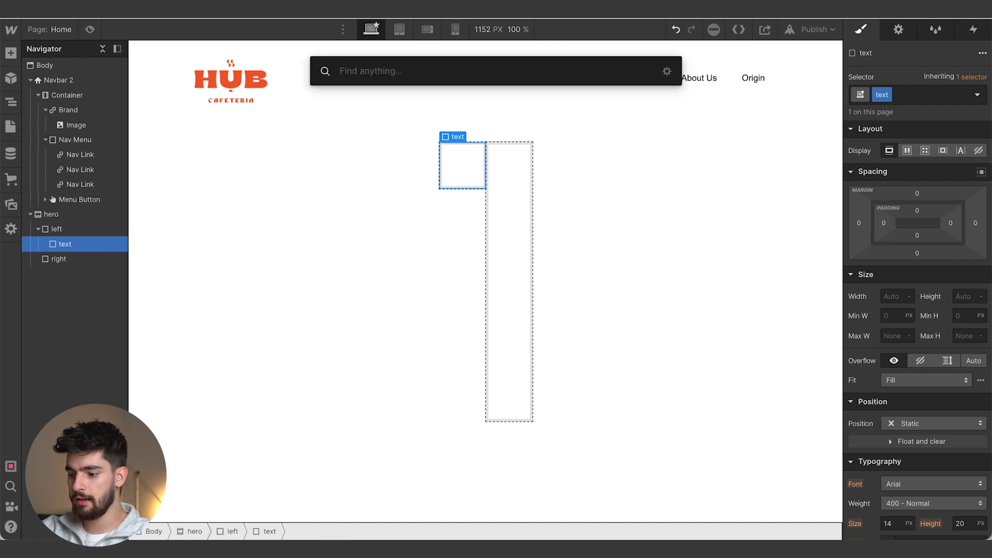
pyautogui.write('headi')
pyautogui.press('Return')
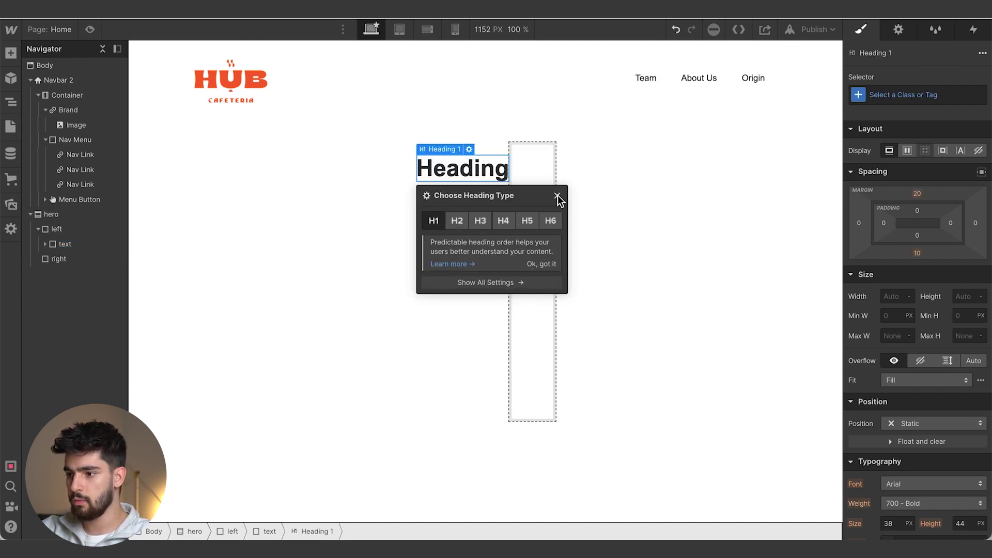
pyautogui.click(557, 195)
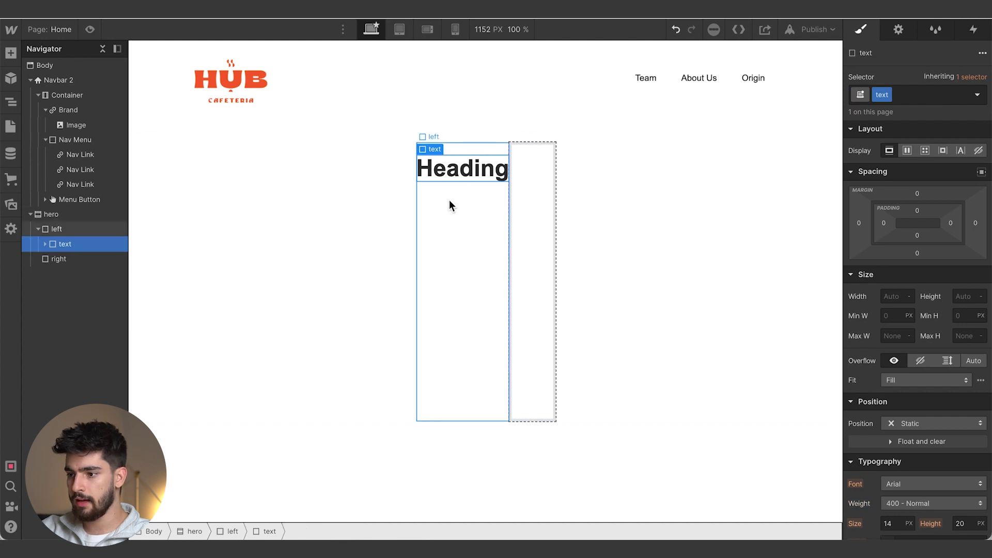
# Add a Text Block paragraph and a Button below the heading.
pyautogui.press('super+k')
pyautogui.write('text')
pyautogui.press('Down')
pyautogui.press('Return')
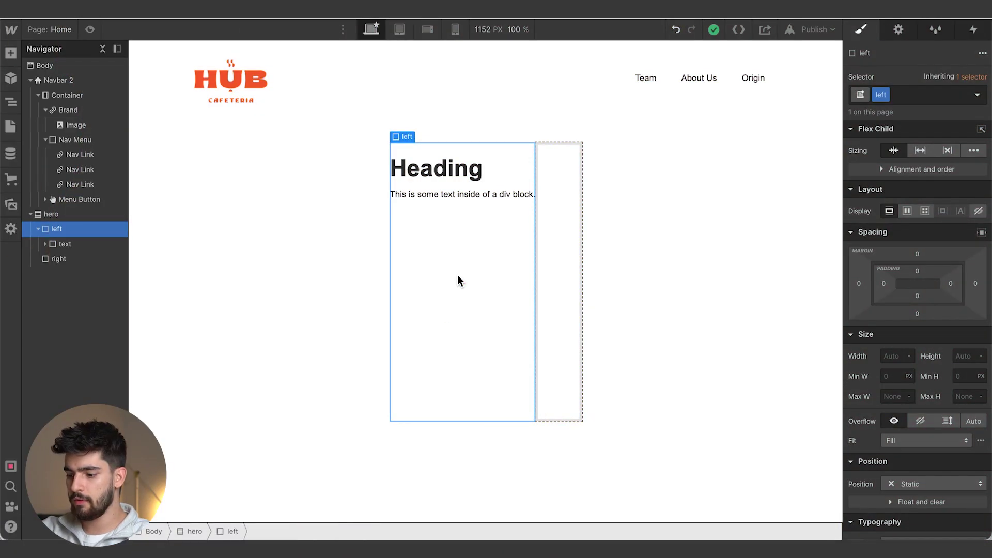
pyautogui.hotkey('ctrl', 'e')
pyautogui.write('butto')
pyautogui.press('Return')
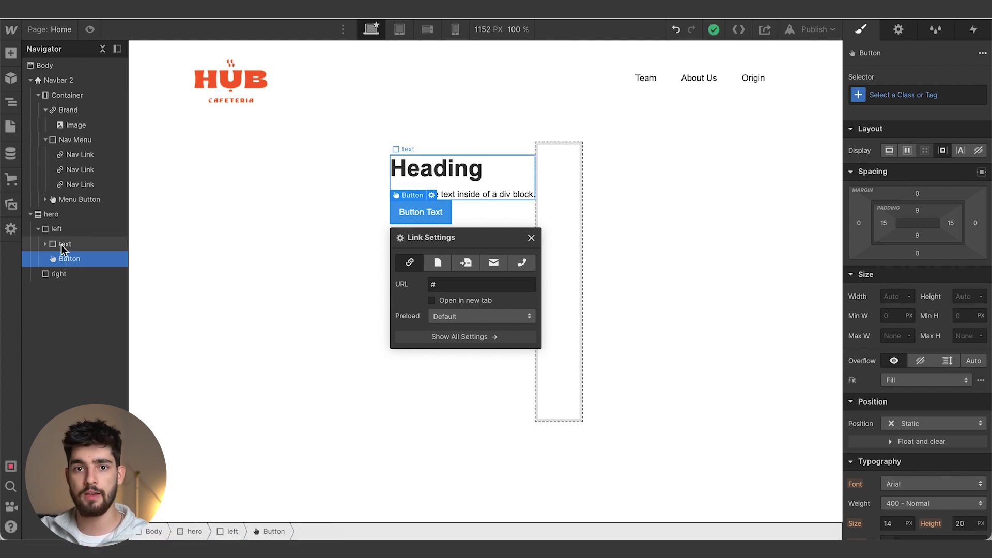
# Change the hero button's label to 'Find Locations'.
pyautogui.click(531, 239)
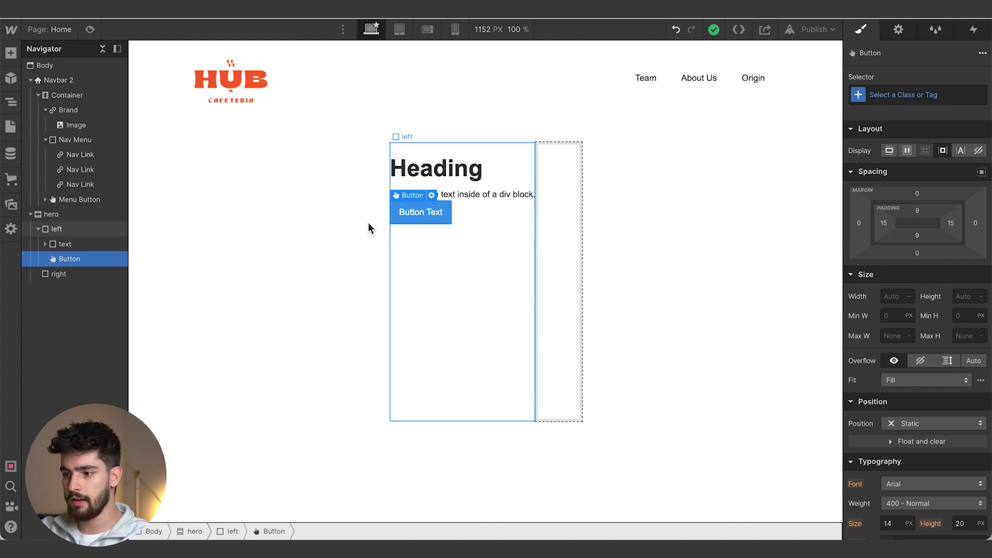
pyautogui.doubleClick(426, 217)
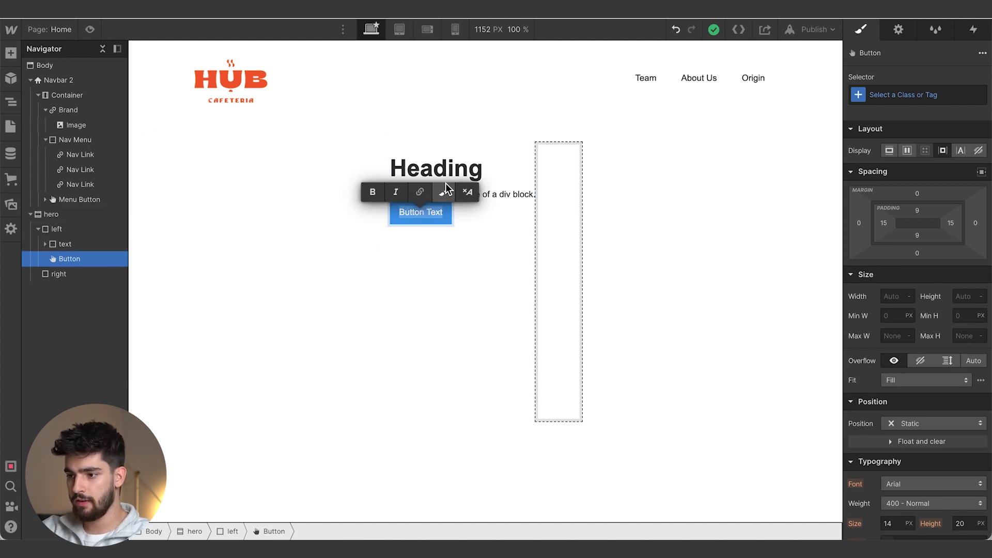
pyautogui.write('Find Locations')
pyautogui.press('Escape')
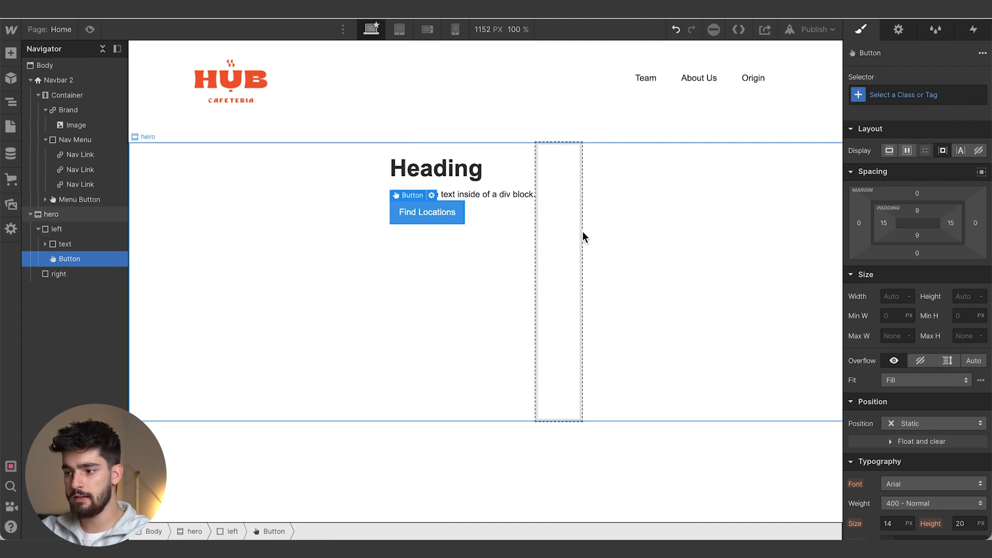
pyautogui.click(557, 230)
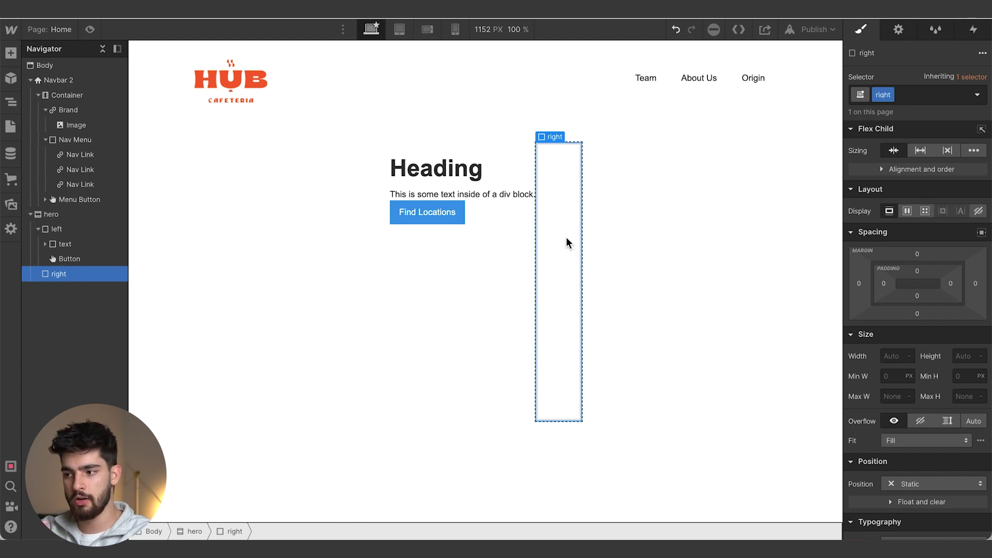
# Drag Rectangle 16.png from Assets into the hero's right column.
pyautogui.press('super+e')
pyautogui.press('Escape')
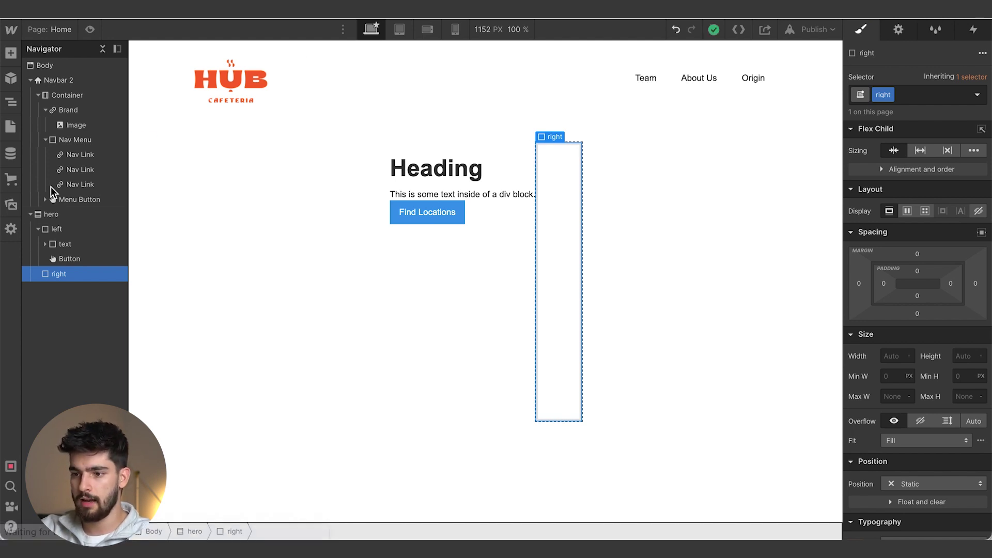
pyautogui.click(11, 205)
pyautogui.moveTo(96, 160); pyautogui.dragTo(554, 256)
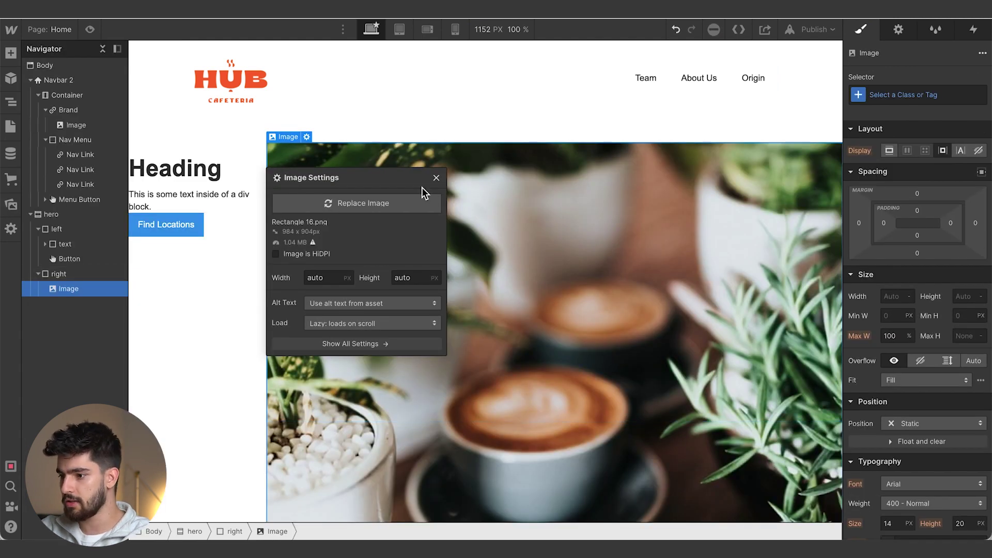
# Set the coffee photo's width to 490 px, matching the Figma hero image.
pyautogui.press('super+Tab')
pyautogui.click(656, 234)
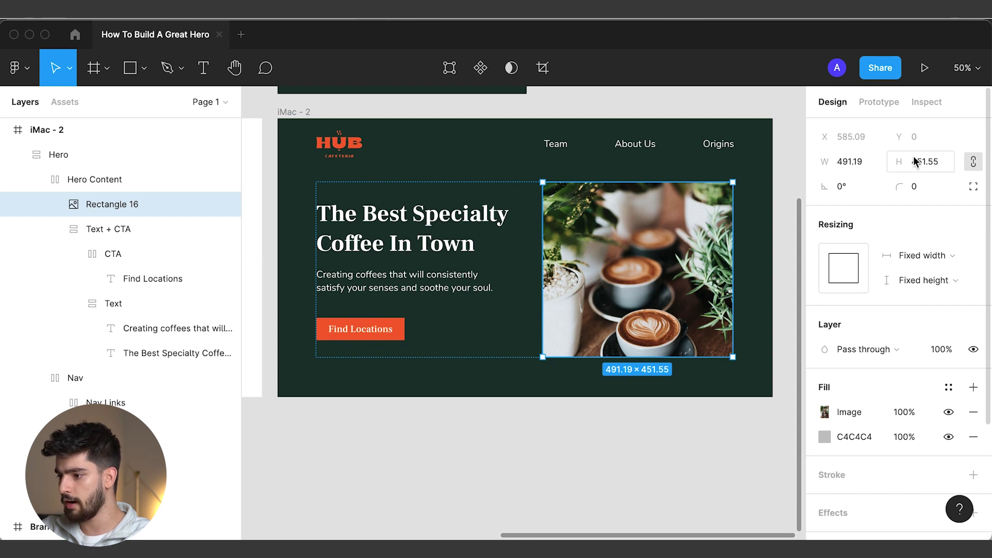
pyautogui.press('super+Tab')
pyautogui.click(890, 295)
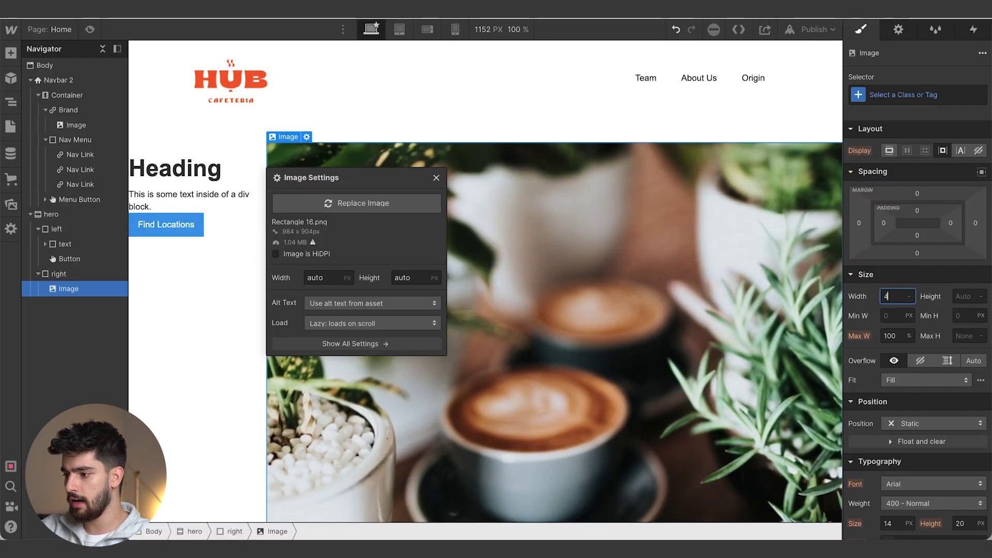
pyautogui.press('Return')
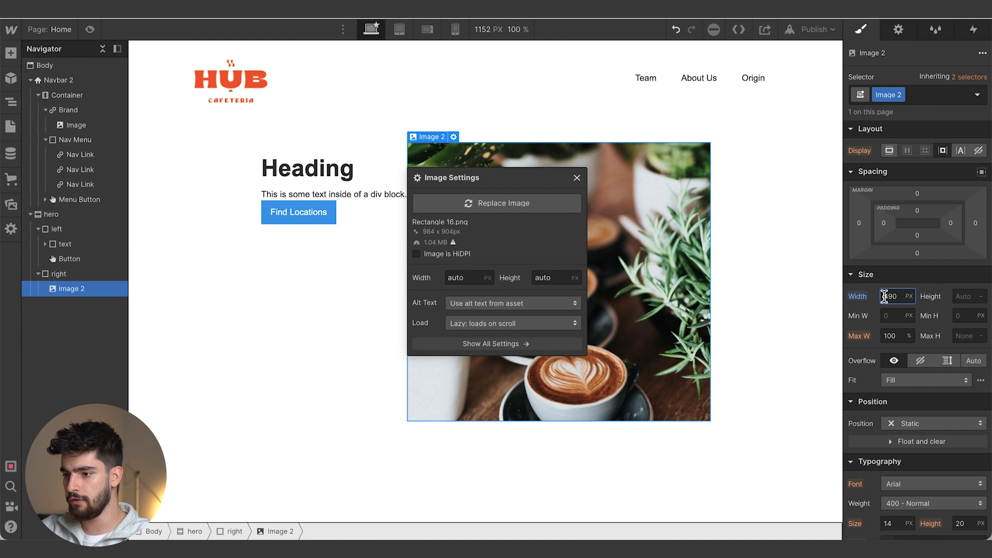
pyautogui.click(576, 179)
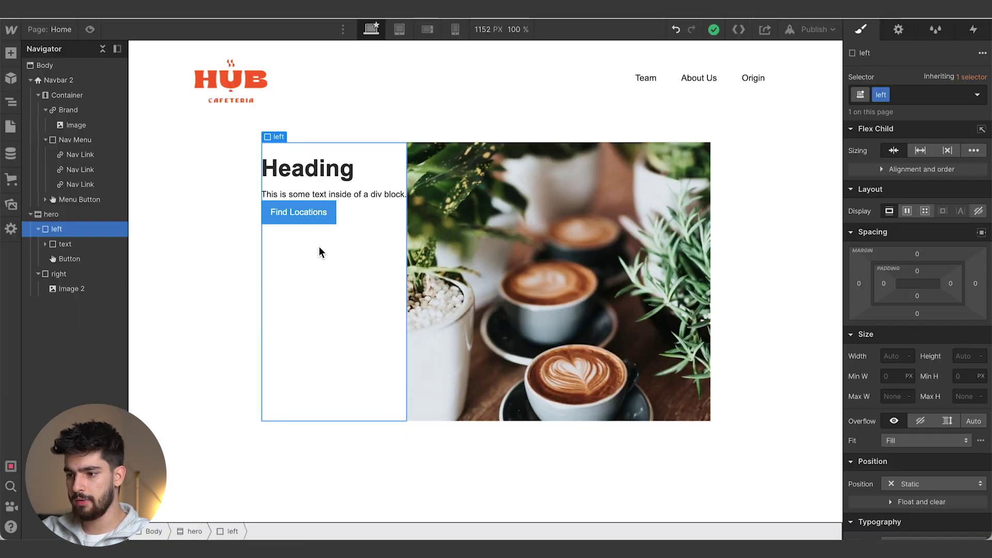
# Paste the Figma headline 'The Best Specialty Coffee In Town' and its 'Creating coffees…' body copy into the hero.
pyautogui.doubleClick(287, 170)
pyautogui.write('The Best Specialty Coffee In Town')
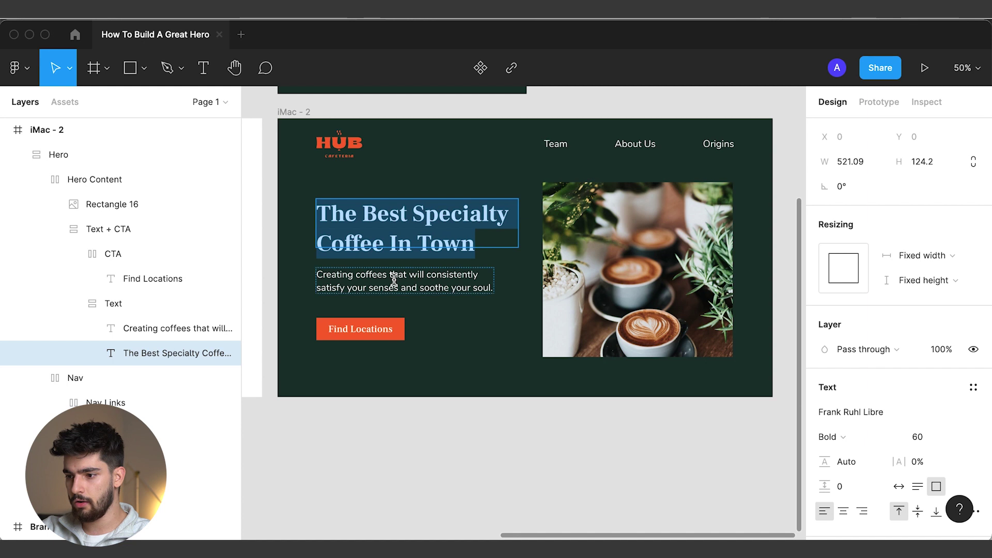
pyautogui.doubleClick(394, 280)
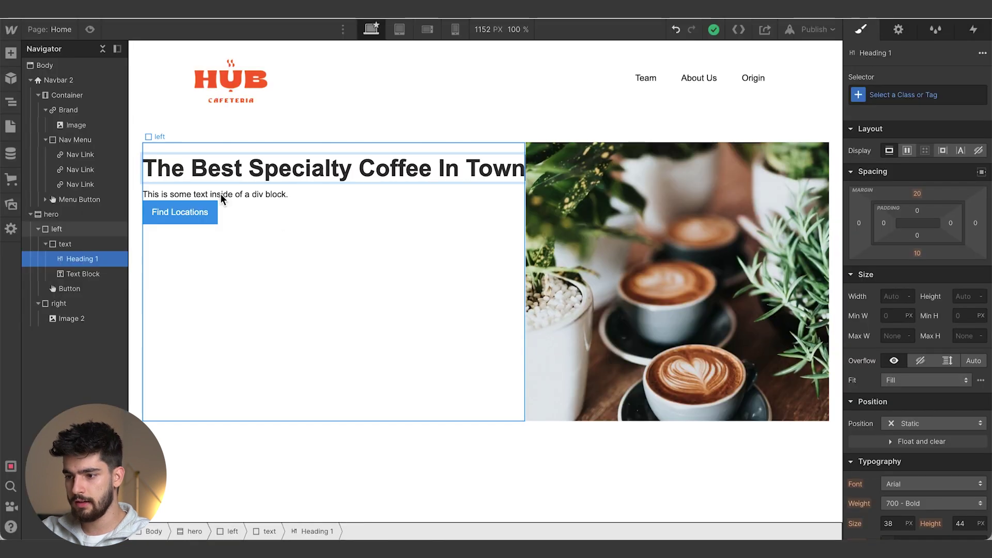
pyautogui.doubleClick(248, 194)
pyautogui.press('super+v')
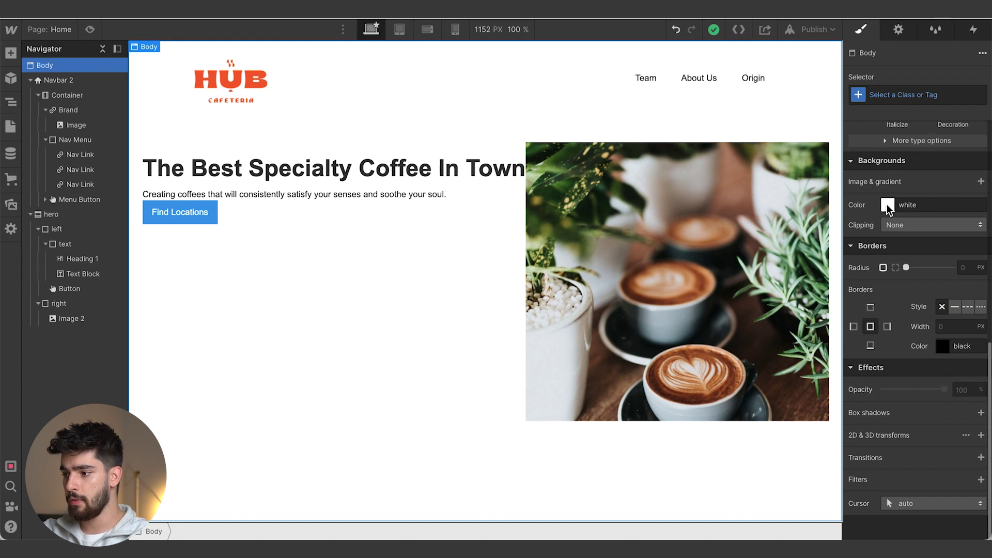
# Set the page background to the Figma hero's dark green #18322E.
pyautogui.click(886, 205)
pyautogui.press('super+Tab')
pyautogui.press('super+shift+Tab')
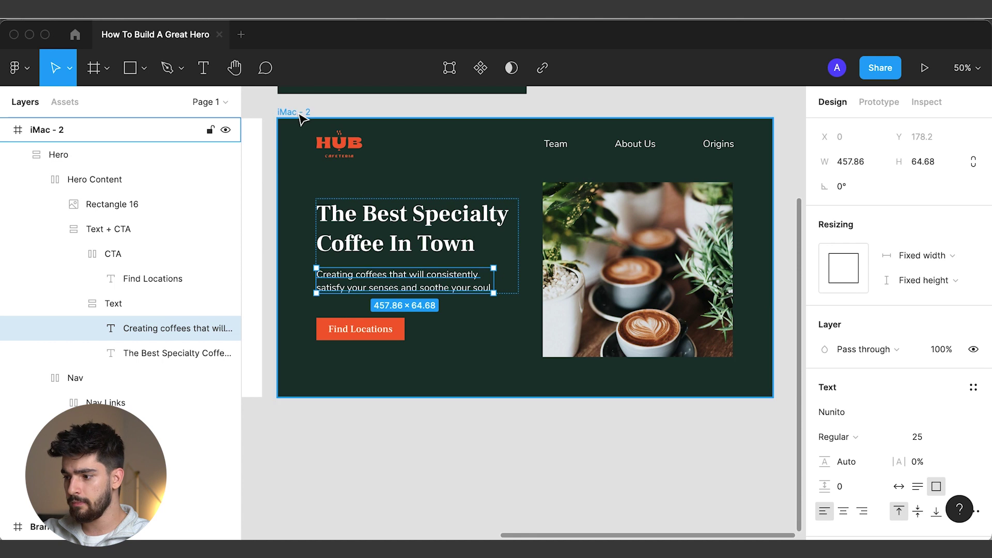
pyautogui.click(303, 111)
pyautogui.click(844, 468)
pyautogui.press('super+Tab')
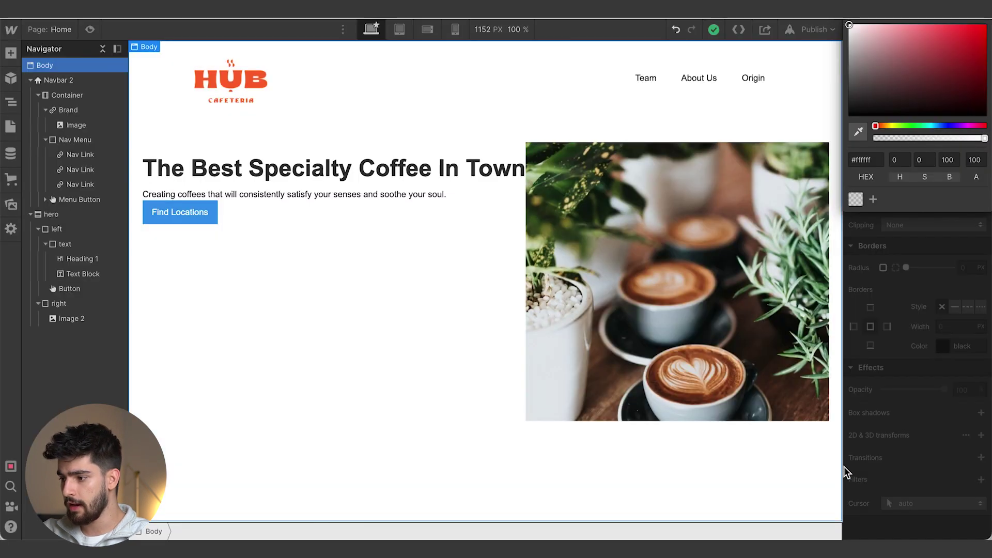
pyautogui.press('Return')
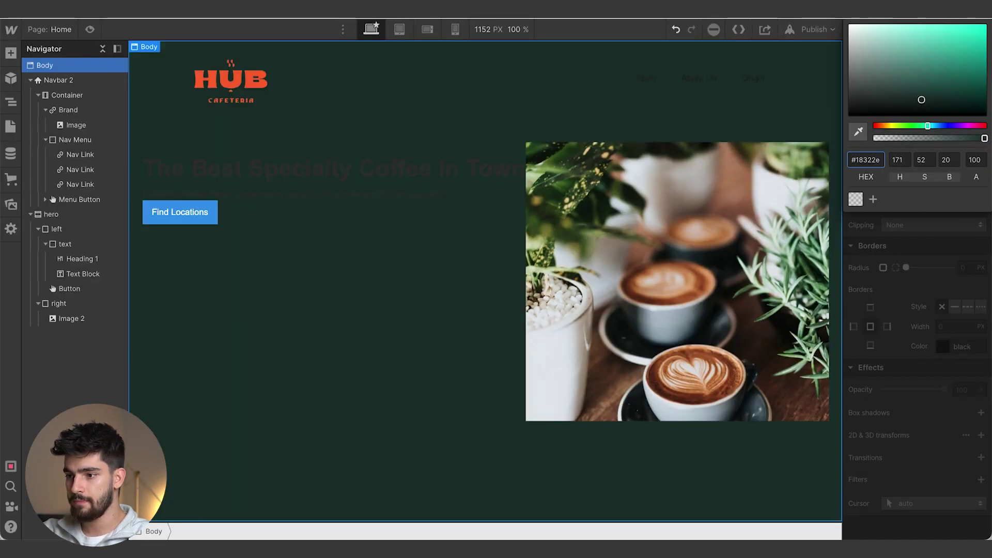
# Apply a 'nav' class to the Team, About Us and Origin nav links.
pyautogui.click(511, 155)
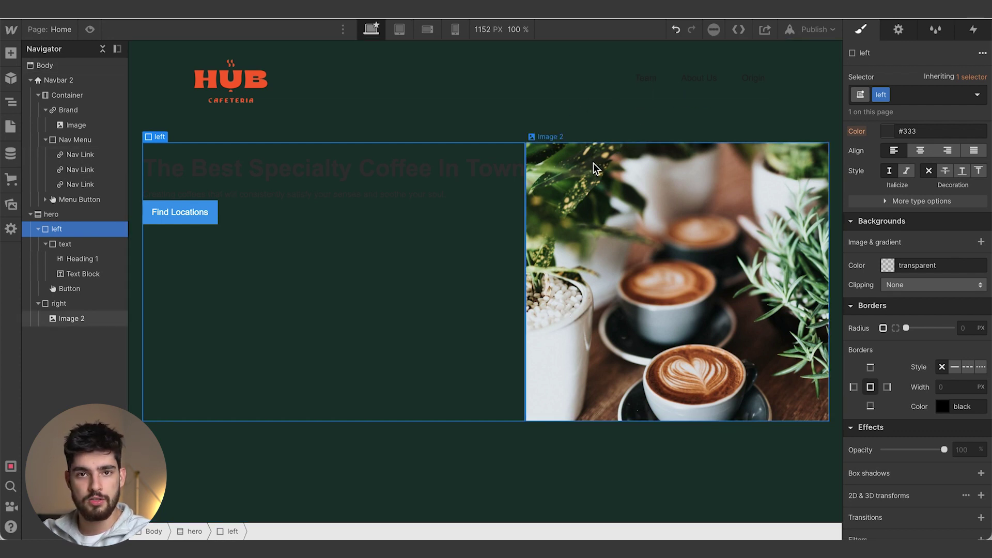
pyautogui.click(646, 78)
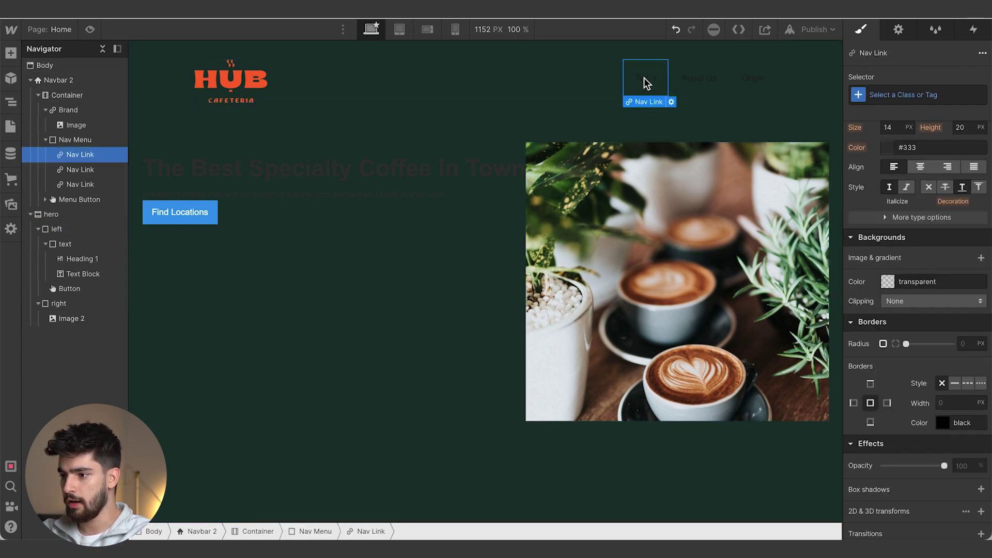
pyautogui.click(897, 95)
pyautogui.write('nav')
pyautogui.press('Return')
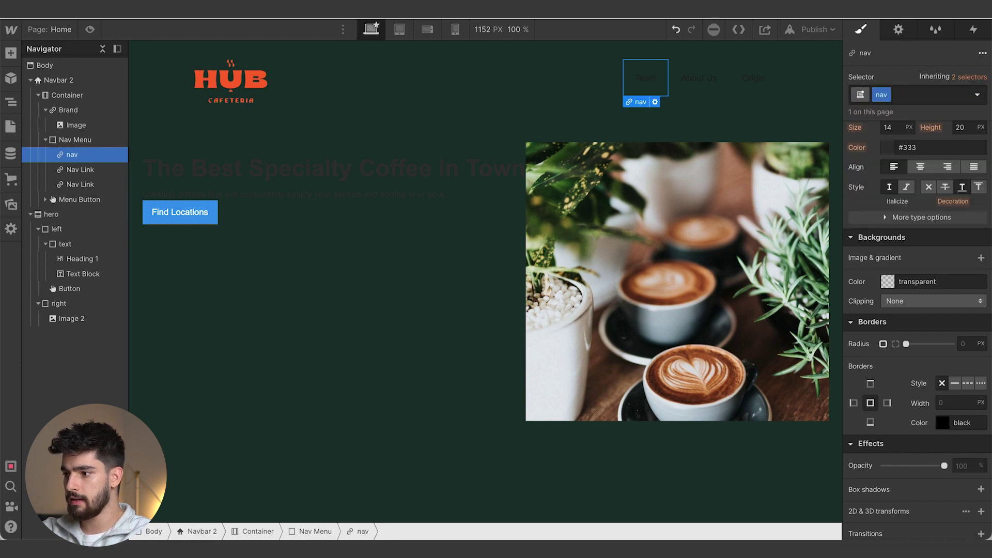
pyautogui.click(699, 78)
pyautogui.click(911, 96)
pyautogui.write('nav')
pyautogui.press('Return')
pyautogui.click(753, 79)
pyautogui.click(899, 95)
pyautogui.write('na')
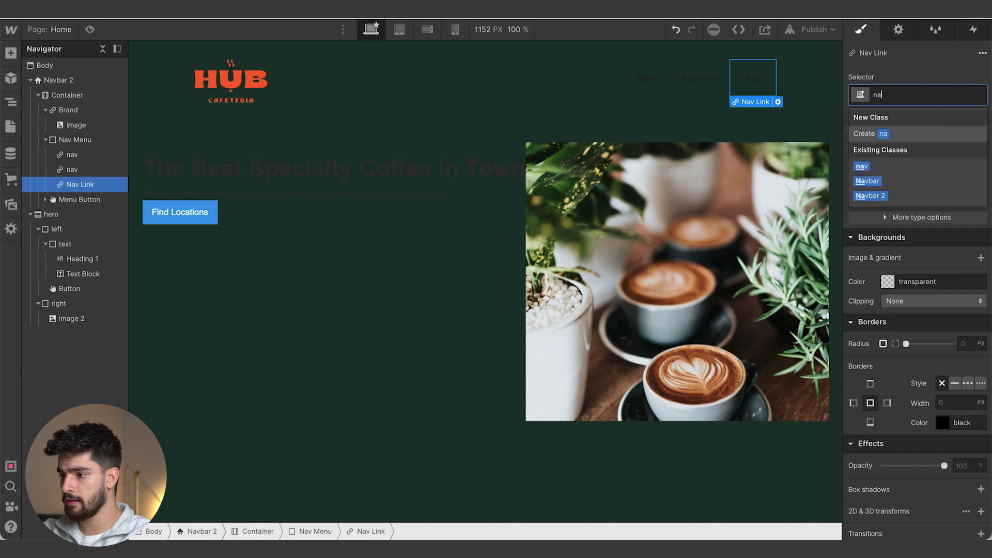
pyautogui.write('v')
pyautogui.click(914, 167)
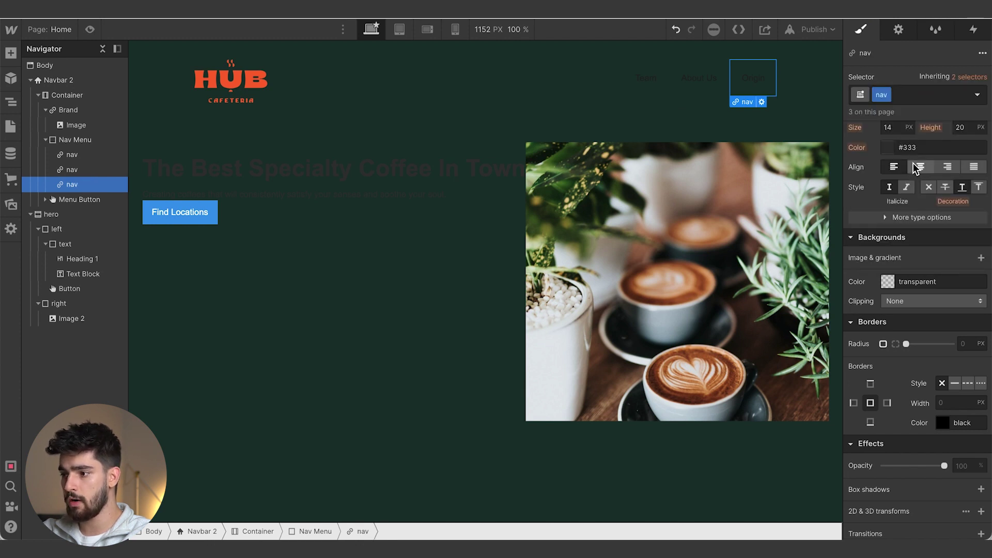
# Make the nav link text white.
pyautogui.scroll(2, 868, 333)
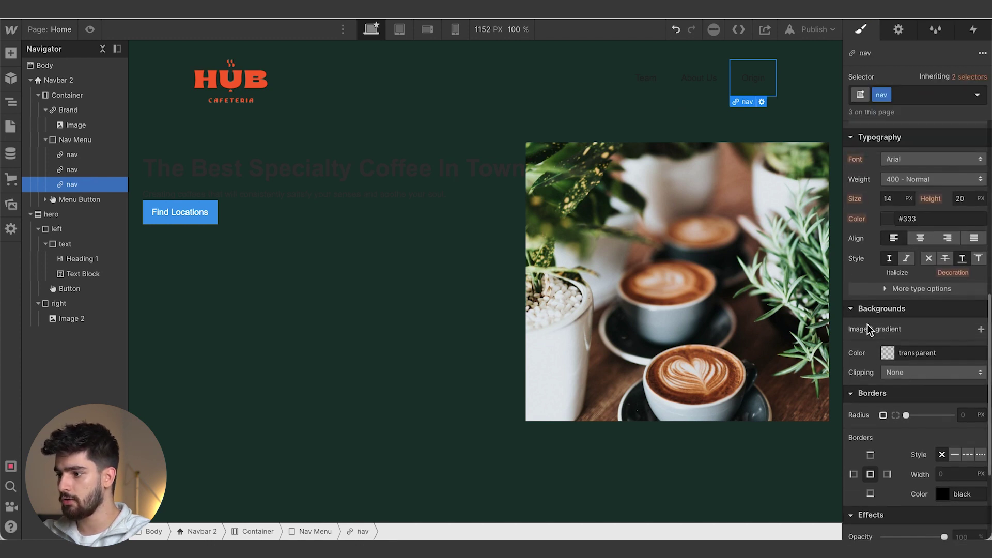
pyautogui.click(887, 219)
pyautogui.click(853, 239)
# Set the hero heading and paragraph text colour to #fff.
pyautogui.click(395, 171)
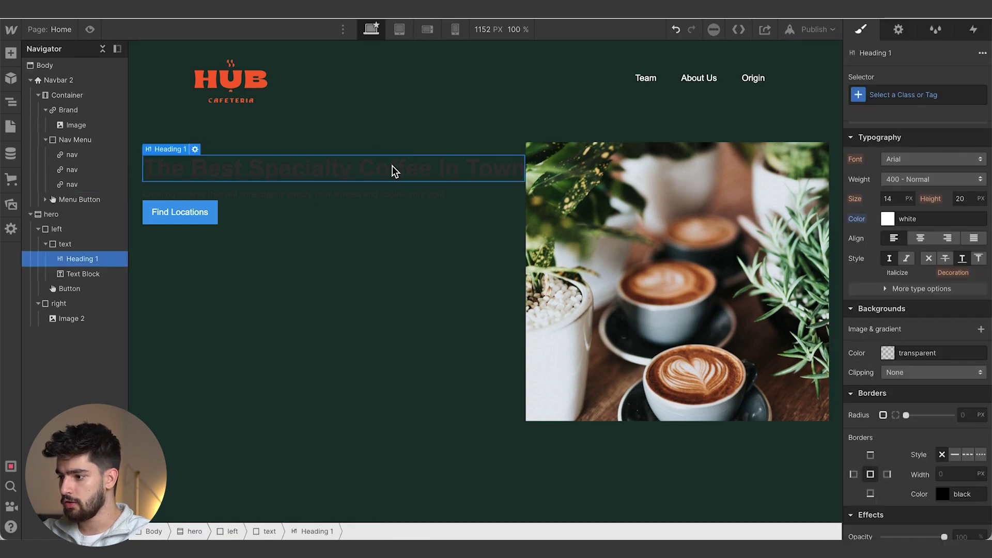
pyautogui.scroll(-2, 872, 309)
pyautogui.scroll(1, 888, 177)
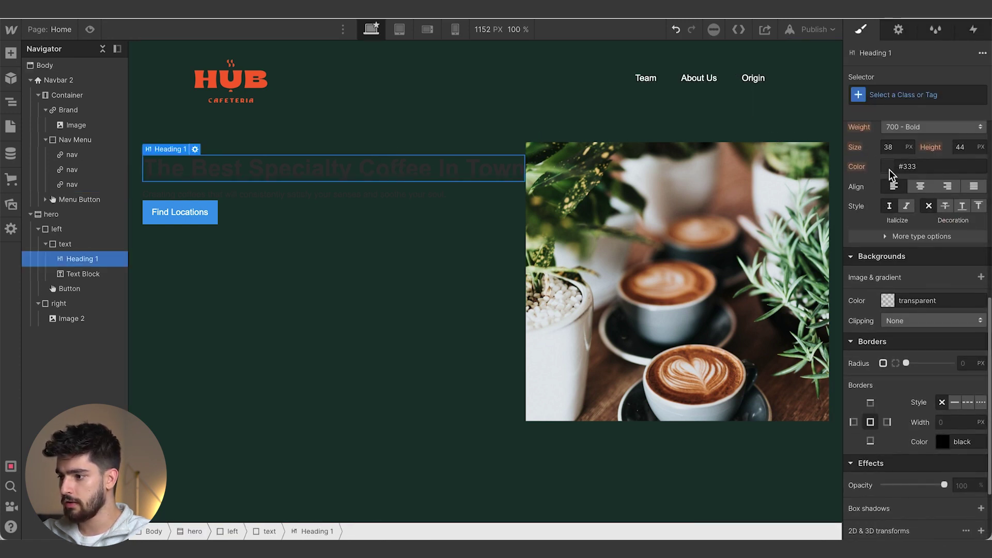
pyautogui.click(887, 166)
pyautogui.write('fff')
pyautogui.press('Return')
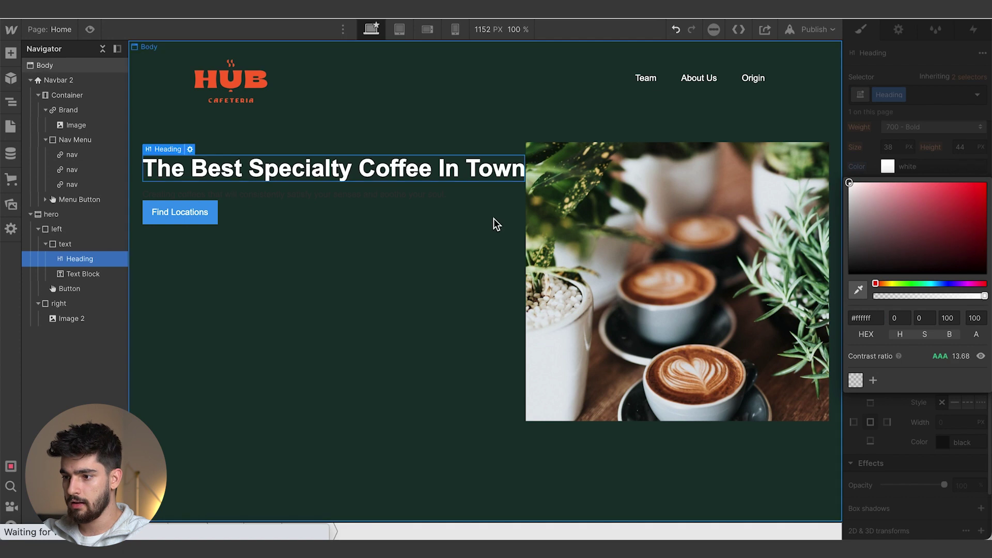
pyautogui.click(465, 195)
pyautogui.click(888, 171)
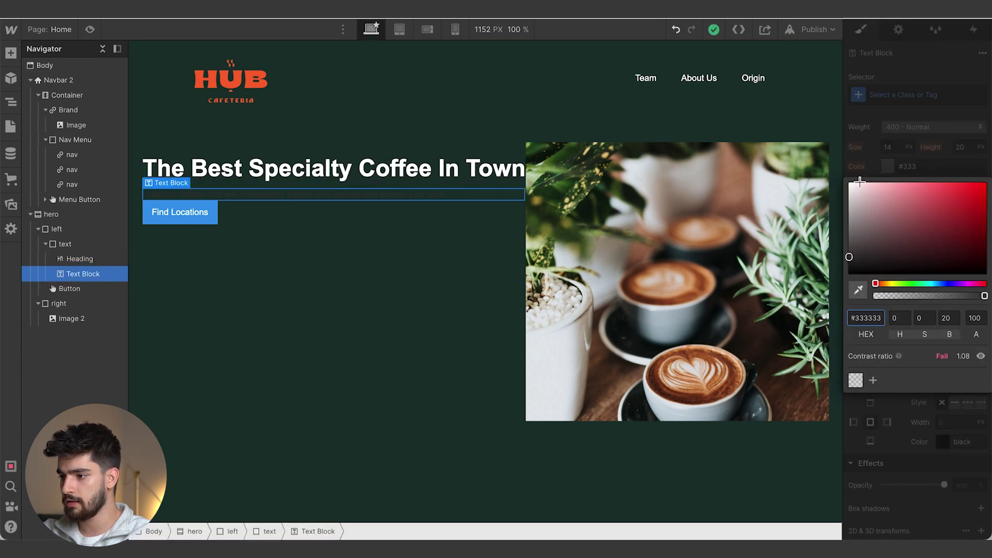
pyautogui.write('fff')
pyautogui.press('Return')
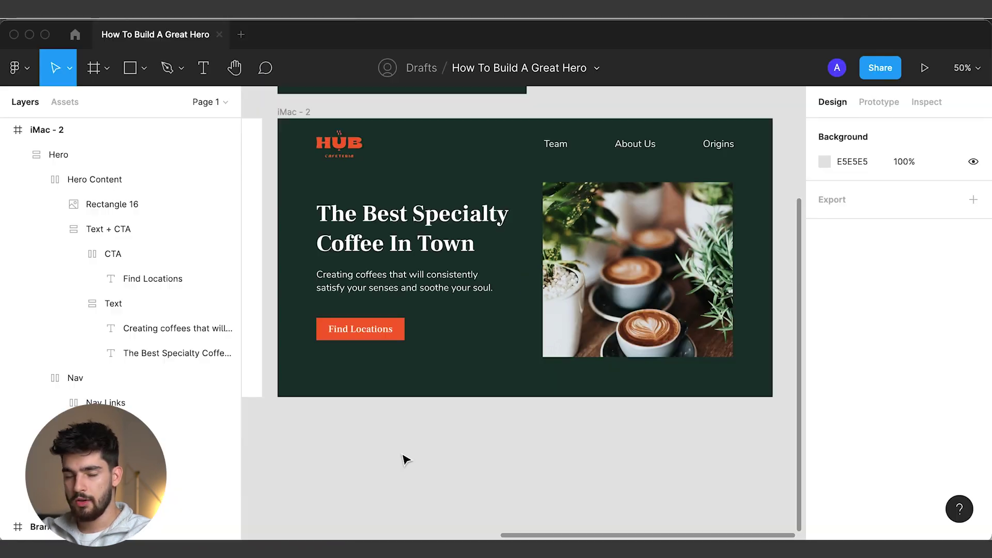
# Set the hero heading to Frank Ruhl Libre at 60 px, as in the Figma design.
pyautogui.click(393, 219)
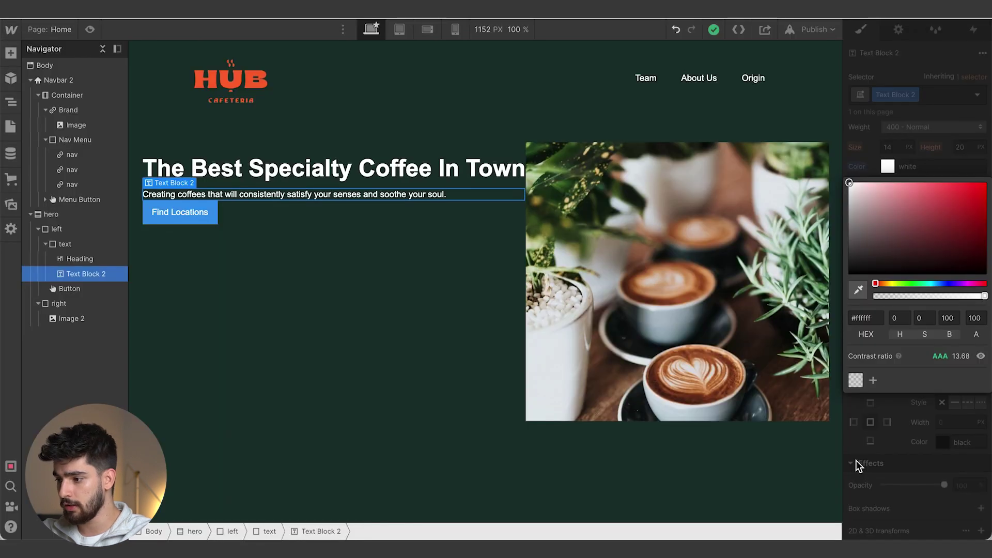
pyautogui.click(879, 482)
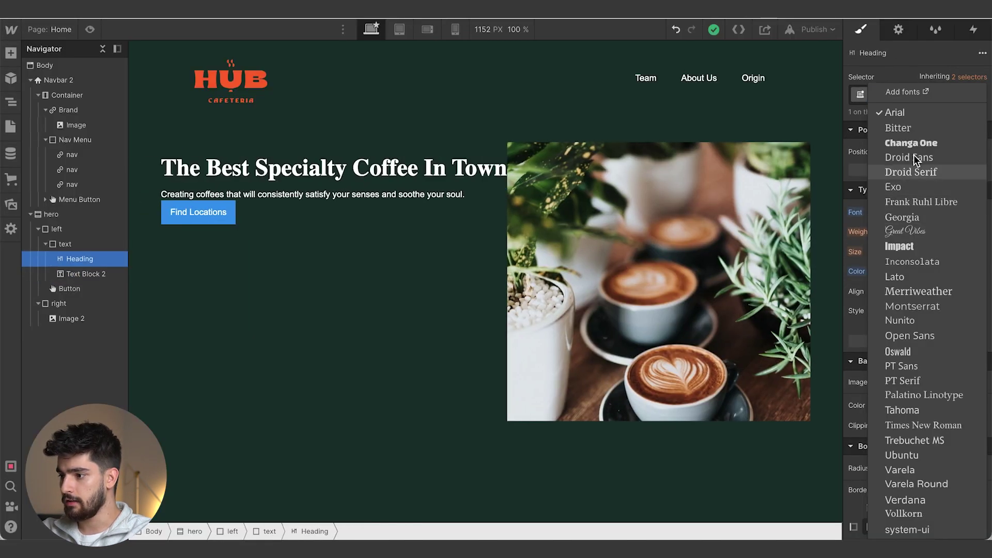
pyautogui.click(914, 206)
pyautogui.click(891, 252)
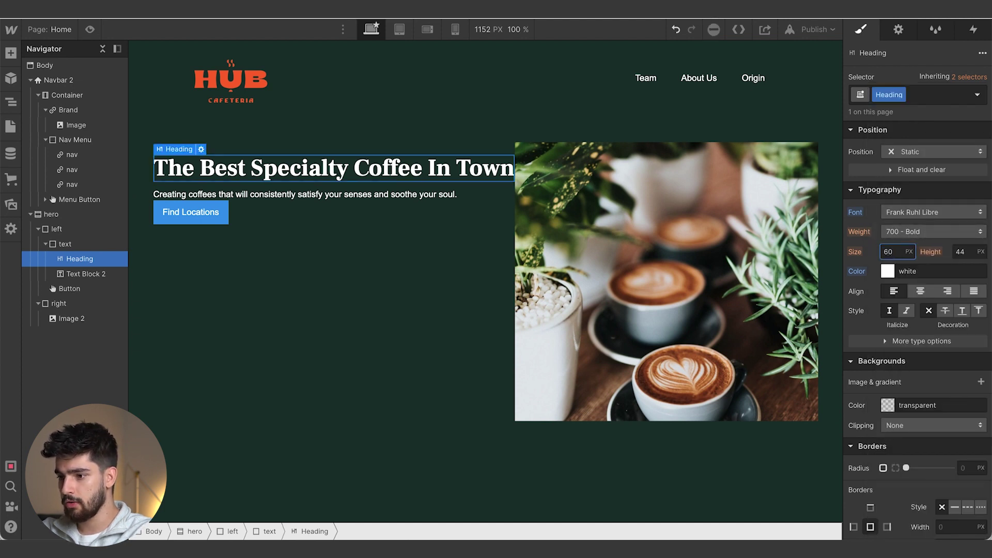
pyautogui.write('60')
pyautogui.press('Tab')
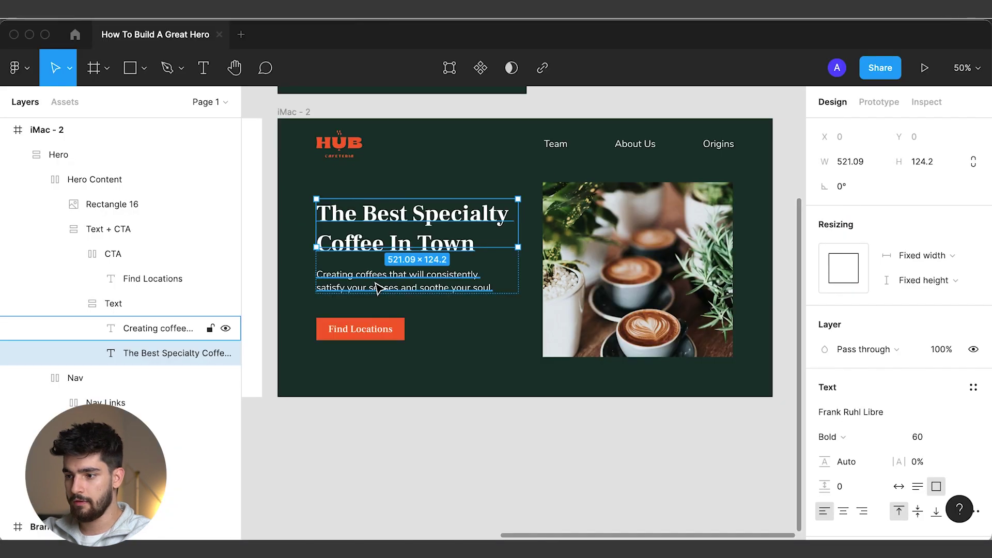
# Keep the paragraph in Nunito at 25 px with 100% line height.
pyautogui.click(380, 287)
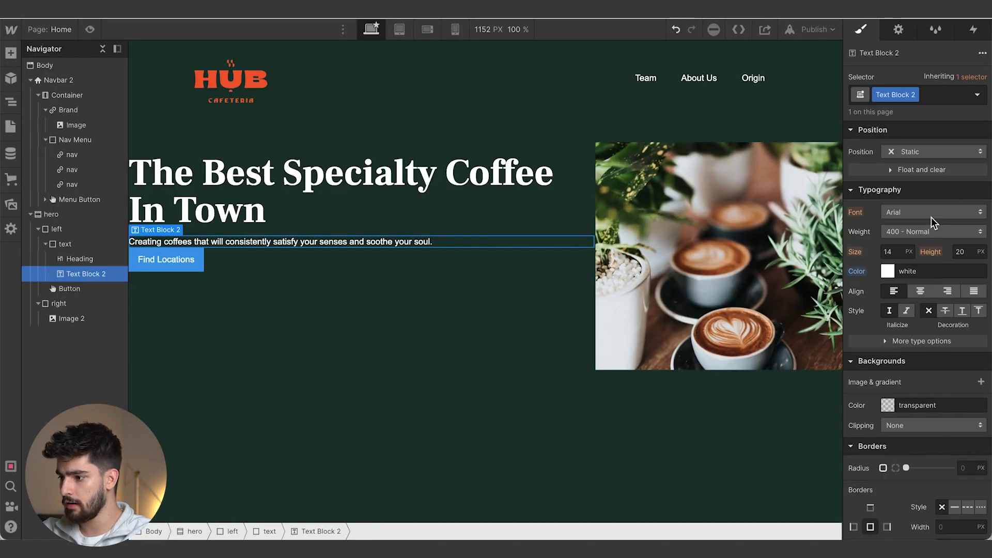
pyautogui.click(934, 211)
pyautogui.click(923, 323)
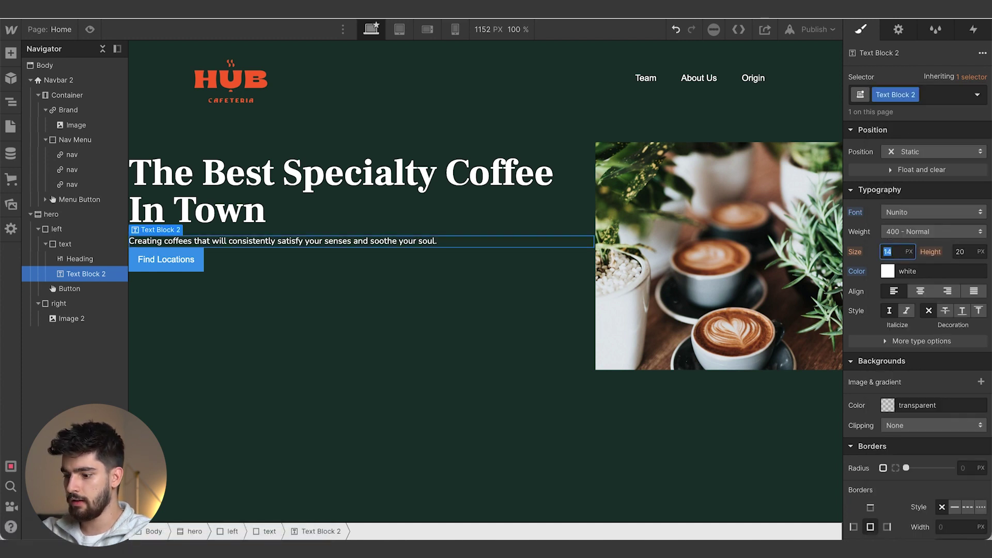
pyautogui.write('25')
pyautogui.press('Tab')
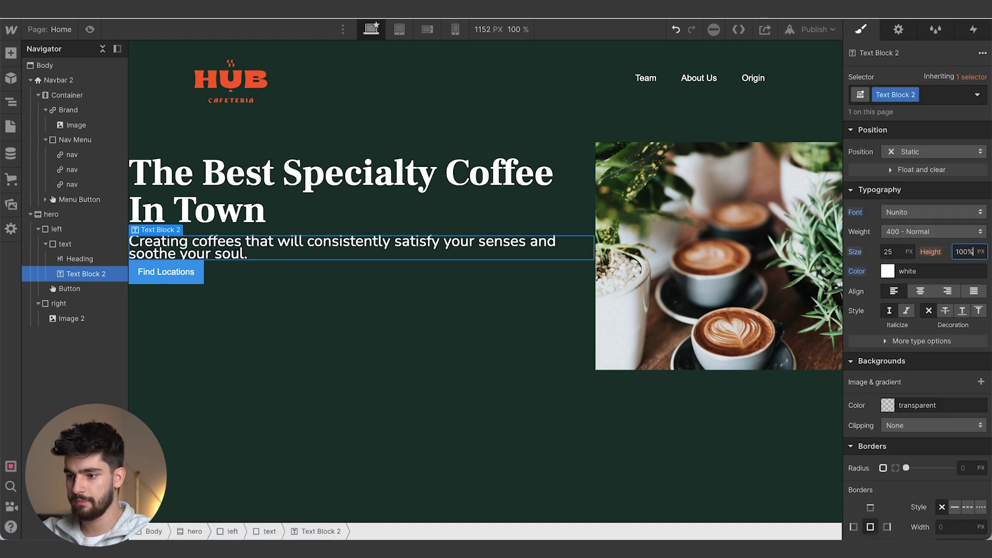
pyautogui.press('Return')
pyautogui.press('Escape')
pyautogui.click(170, 283)
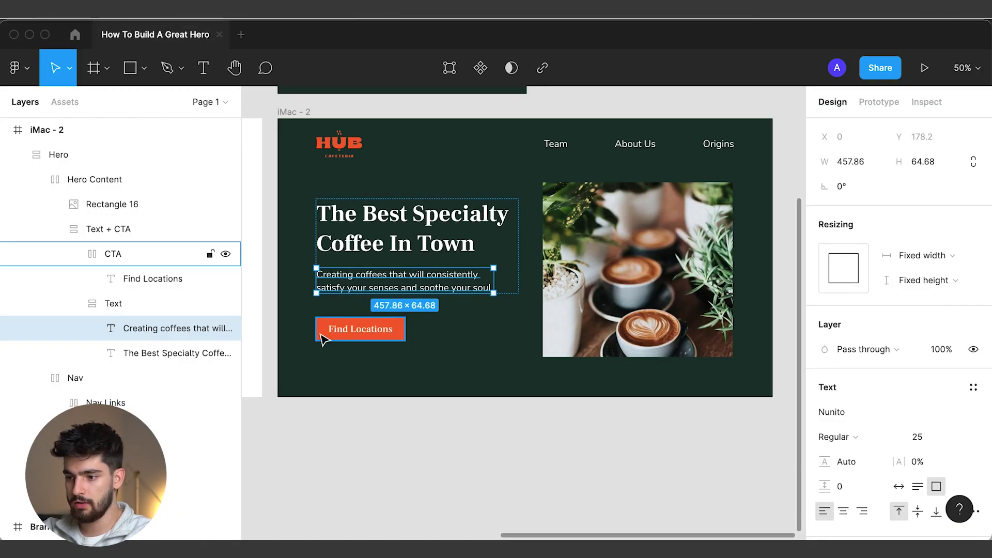
# Widen the Find Locations button's side padding to 28 px and give it an orange #FD682F background.
pyautogui.click(323, 338)
pyautogui.scroll(-3, 855, 443)
pyautogui.click(863, 439)
pyautogui.press('super+c')
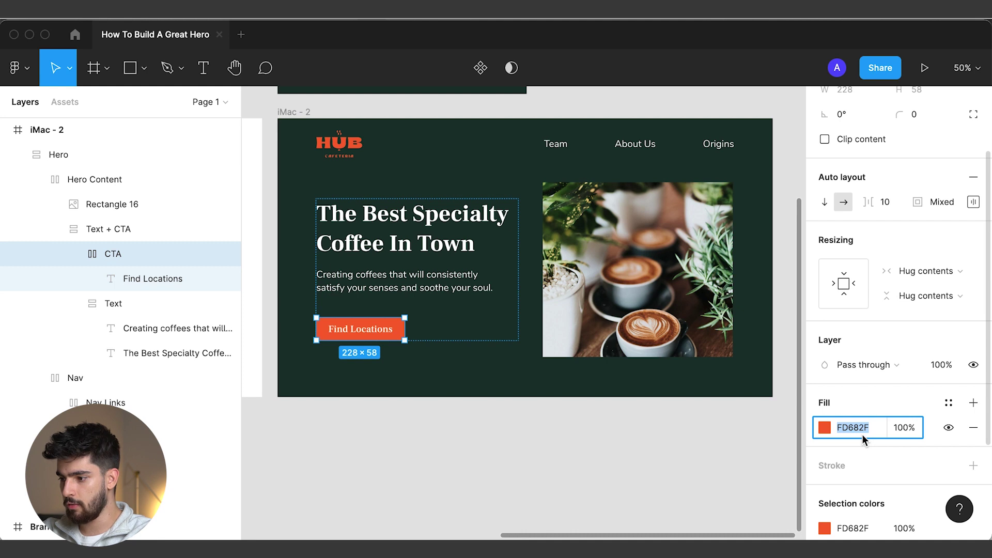
pyautogui.scroll(3, 863, 440)
pyautogui.click(974, 283)
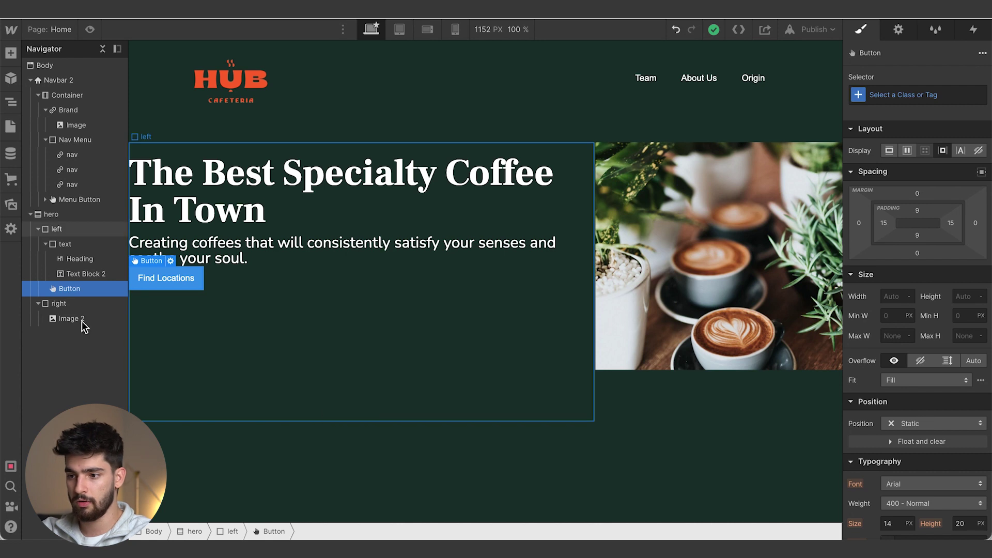
pyautogui.scroll(-3, 940, 463)
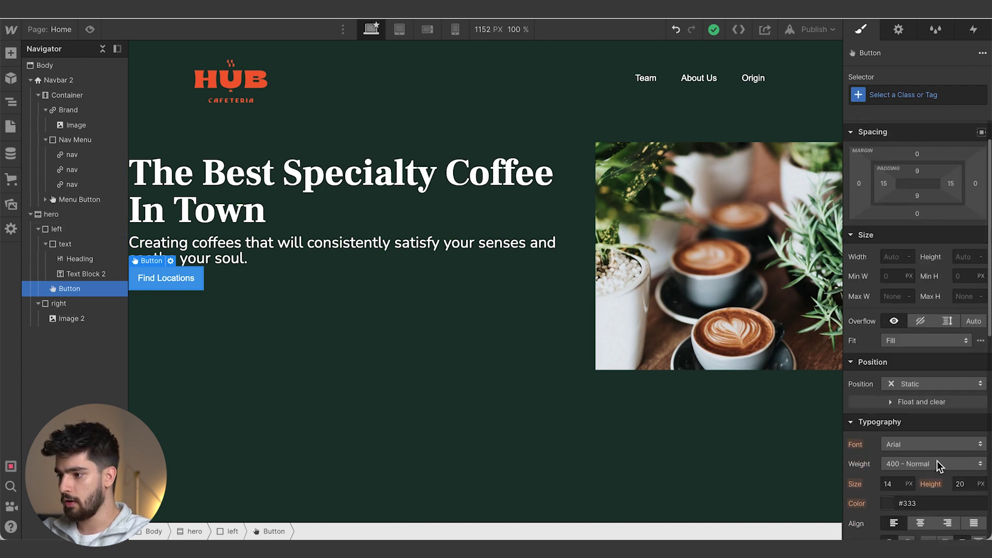
pyautogui.scroll(3, 938, 460)
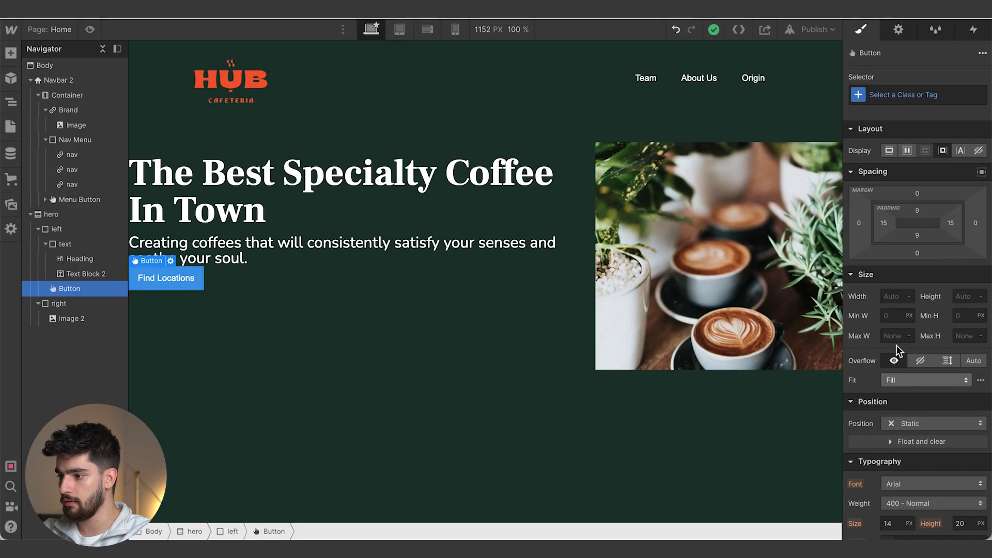
pyautogui.moveTo(885, 223); pyautogui.dragTo(924, 217)
pyautogui.scroll(-6, 937, 414)
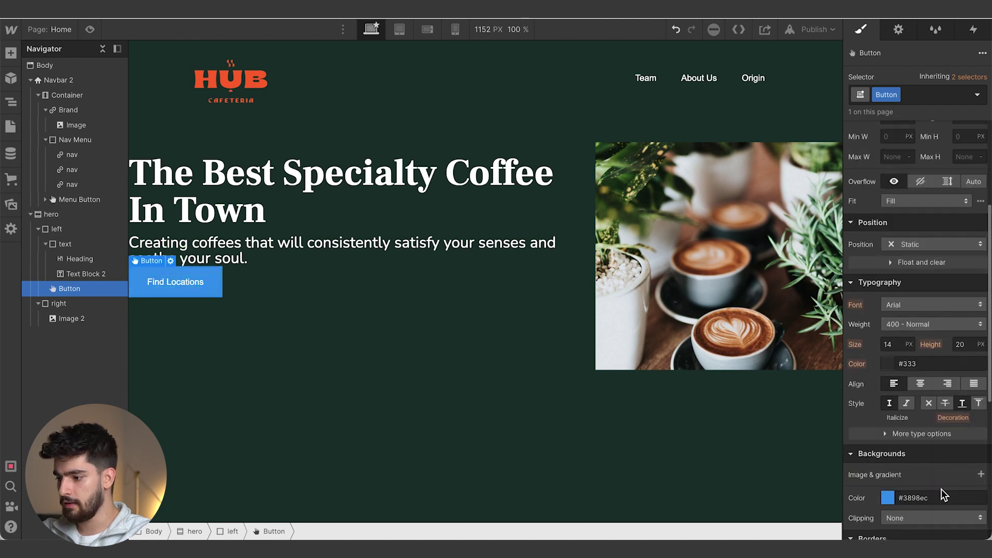
pyautogui.click(938, 366)
pyautogui.press('super+v')
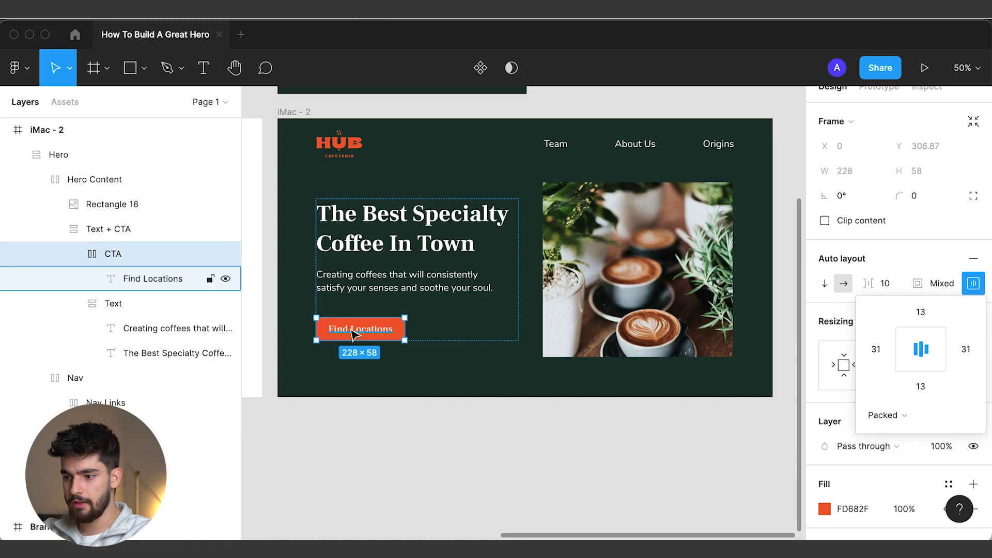
# Set the button label to Frank Ruhl Libre at 25 px.
pyautogui.doubleClick(352, 334)
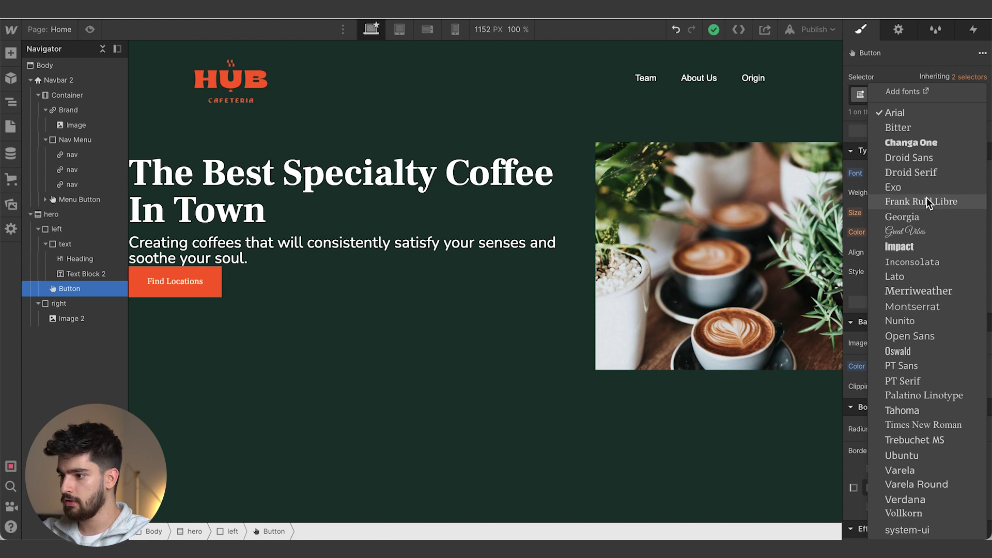
pyautogui.click(933, 201)
pyautogui.click(898, 212)
pyautogui.press('Return')
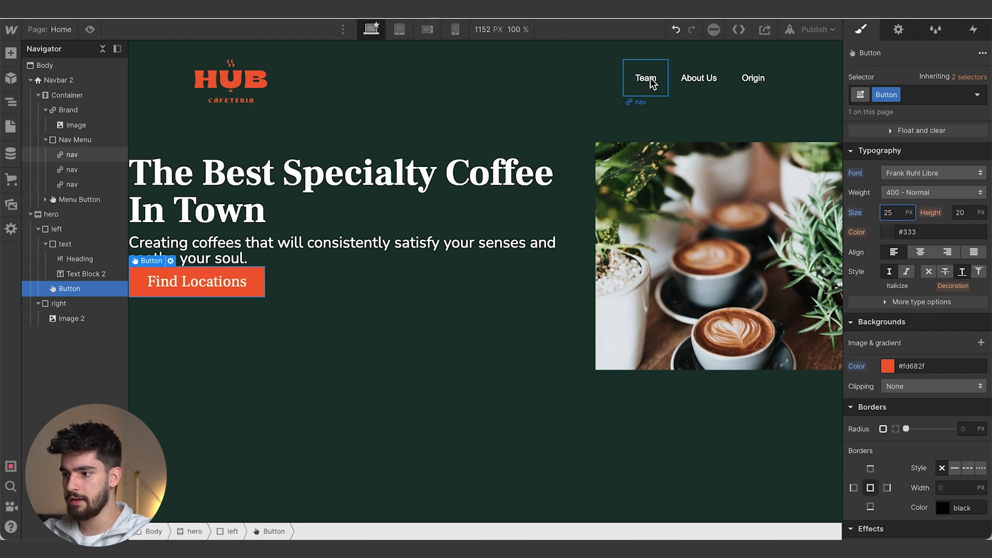
pyautogui.press('super+Tab')
pyautogui.keyDown('super'); pyautogui.click(563, 150); pyautogui.keyUp('super')
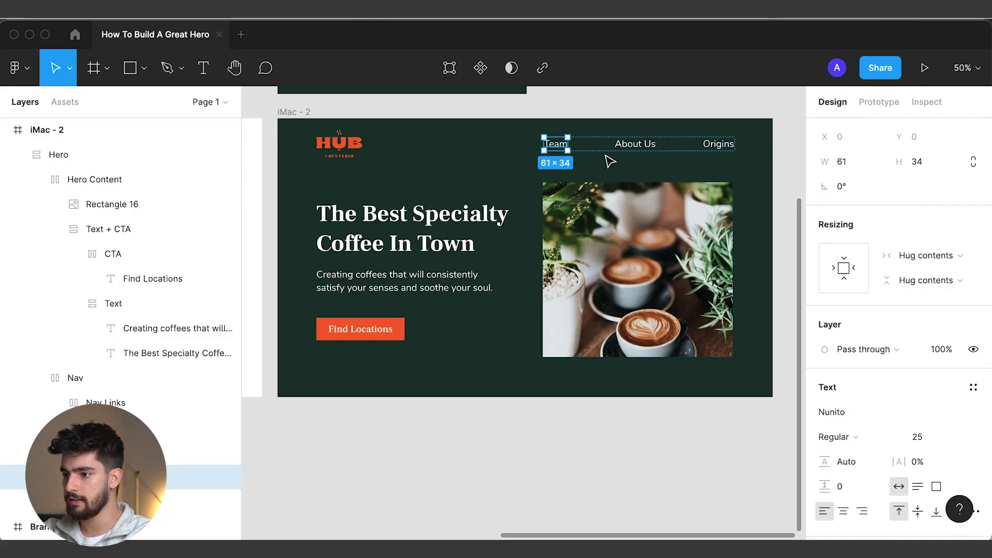
# Set the Team, About Us and Origin links' Typography size to 25 px.
pyautogui.press('super+Tab')
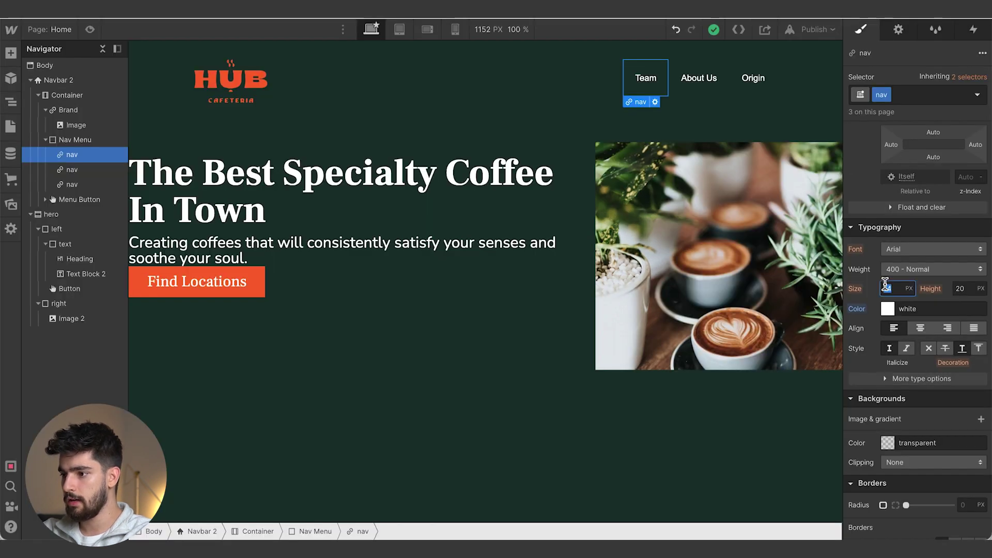
pyautogui.press('Tab')
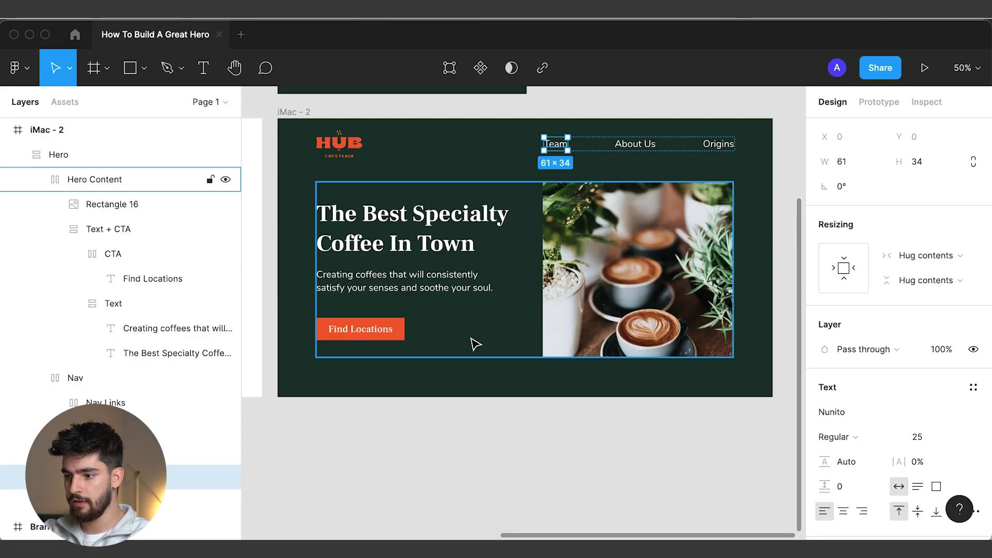
pyautogui.click(471, 341)
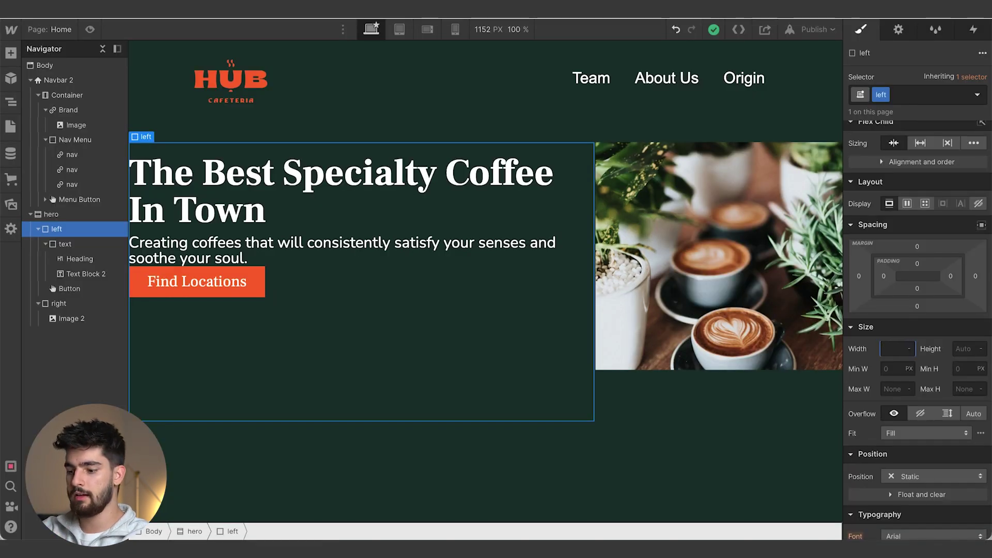
# Narrow the left column to 521 px and give the heading a 54 px bottom, 0 top margin.
pyautogui.write('521')
pyautogui.press('Return')
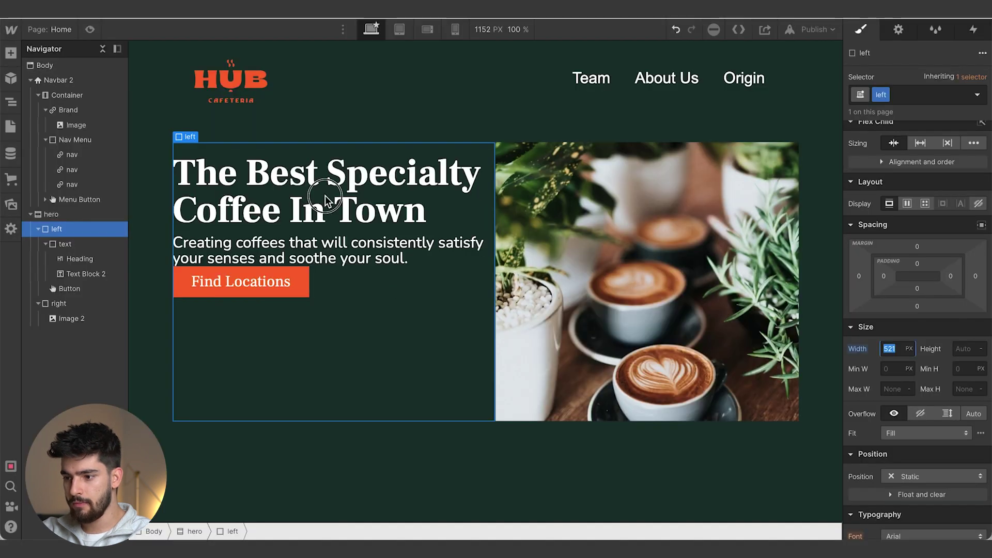
pyautogui.click(332, 173)
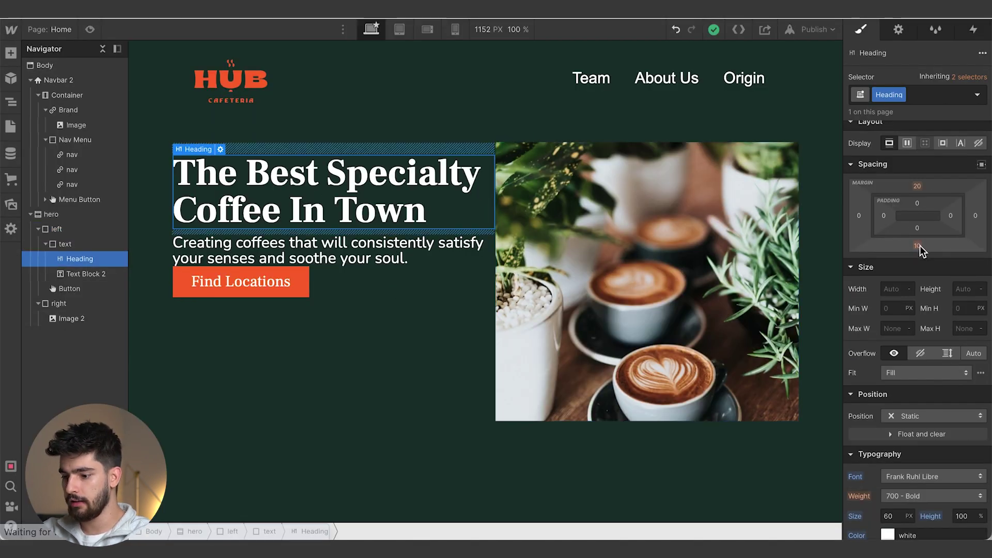
pyautogui.click(918, 245)
pyautogui.press('Return')
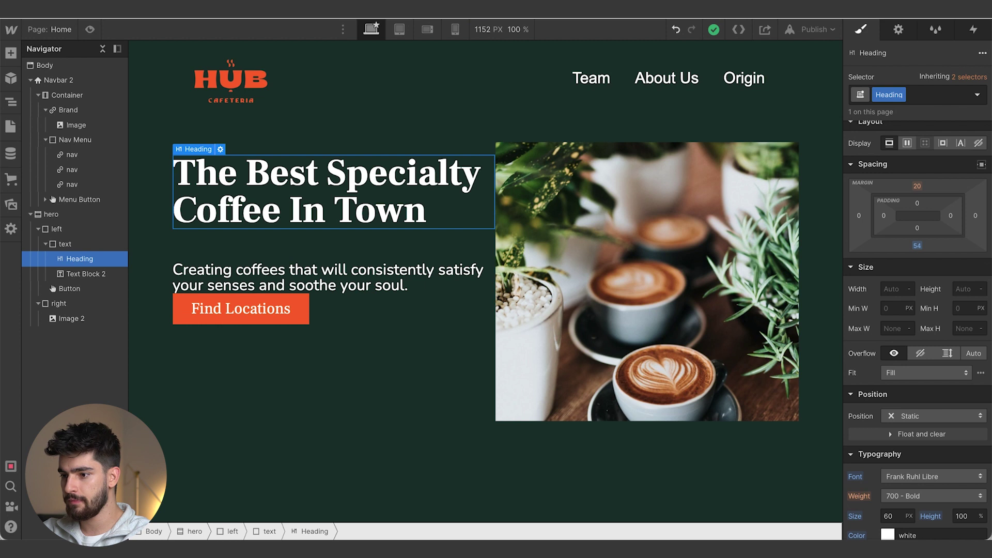
pyautogui.click(917, 186)
pyautogui.write('0')
pyautogui.press('Return')
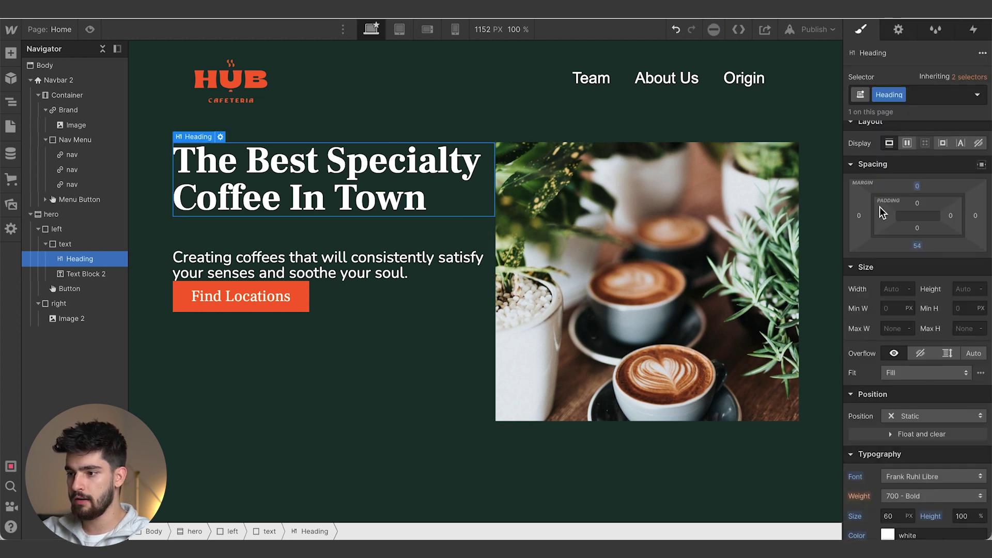
# Give the heading-and-paragraph block a 64 px bottom margin, measured against Figma.
pyautogui.click(352, 239)
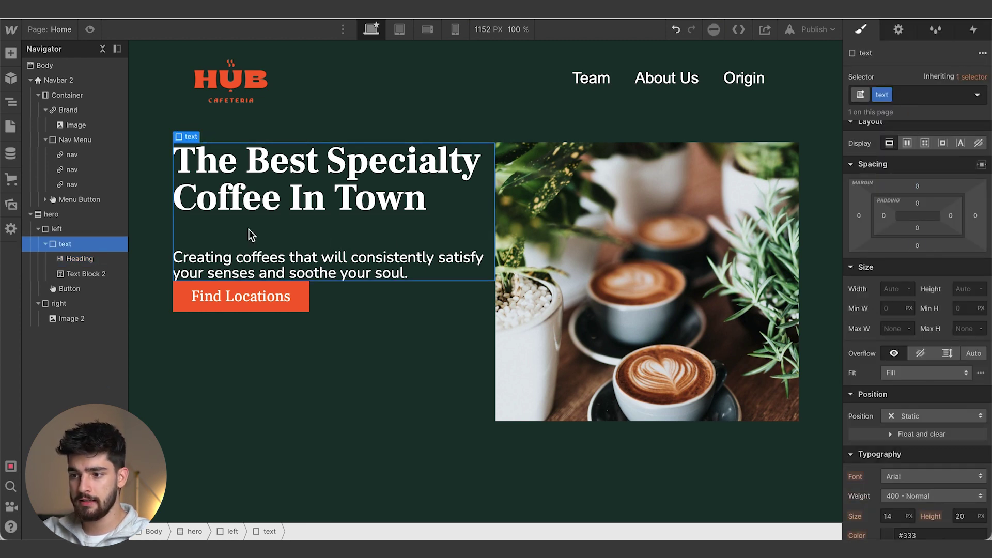
pyautogui.click(917, 243)
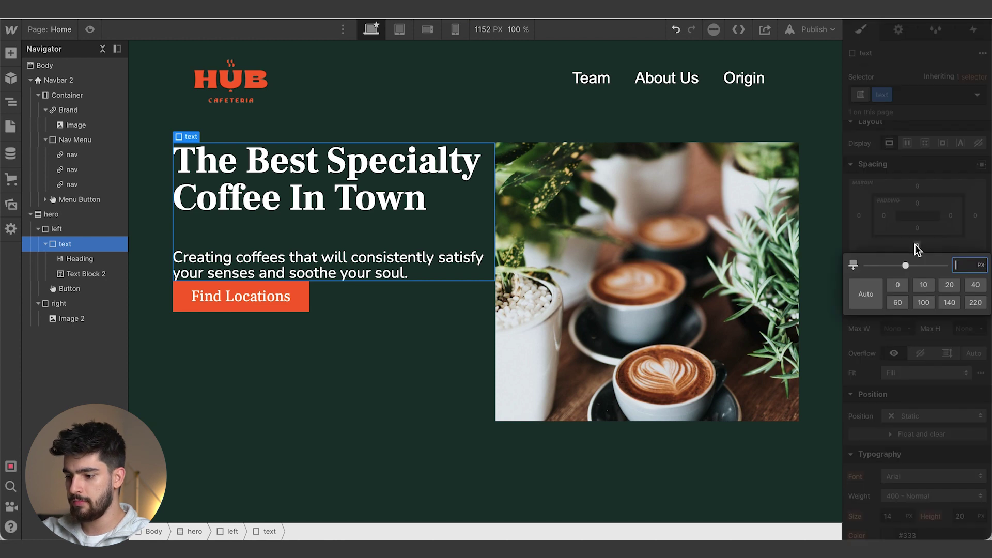
pyautogui.press('Escape')
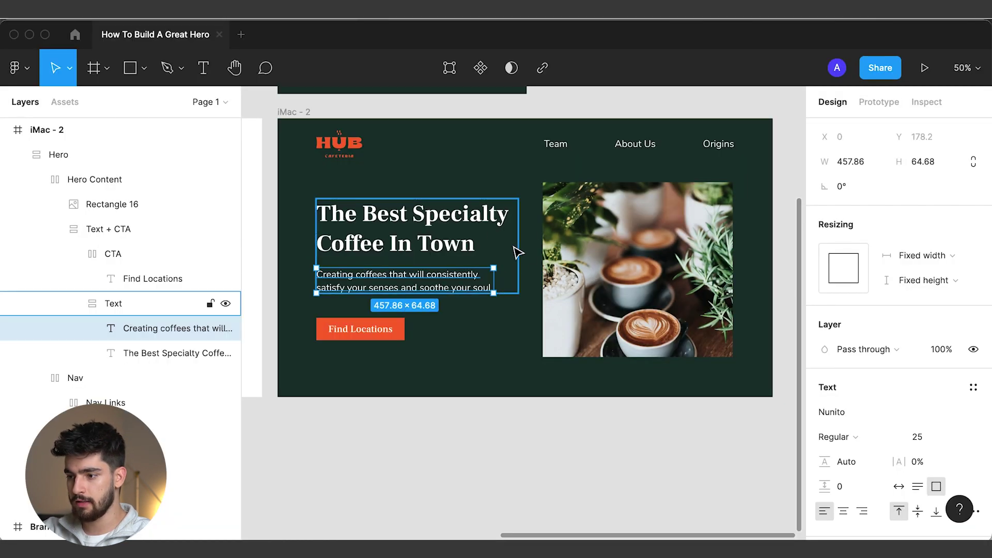
pyautogui.click(516, 250)
pyautogui.press('alt')
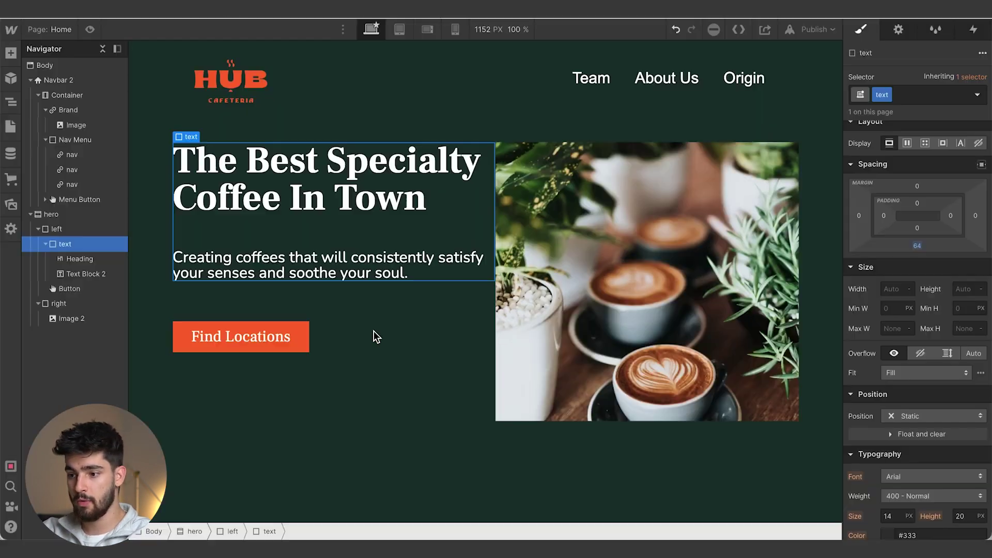
pyautogui.click(421, 317)
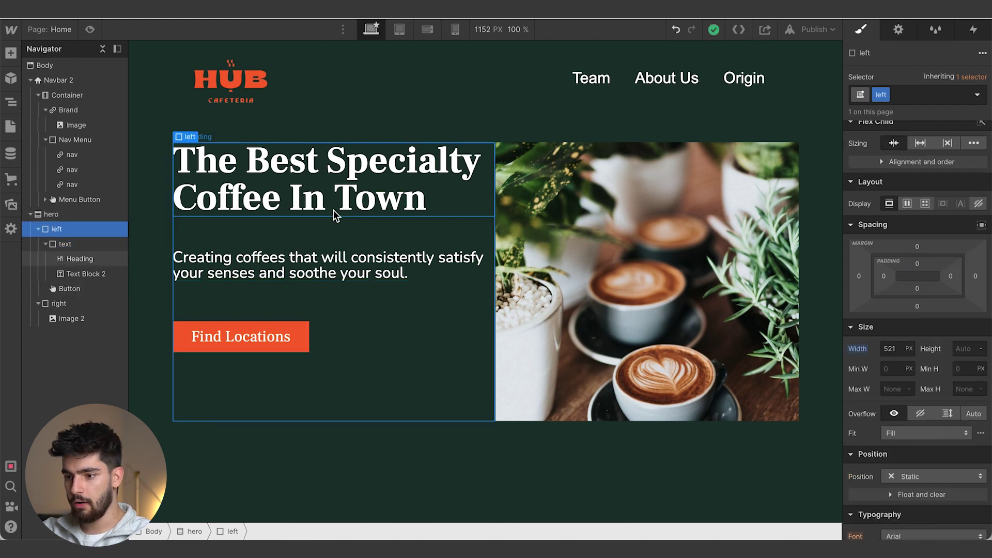
# Set the subtitle's line height to 150%.
pyautogui.click(310, 264)
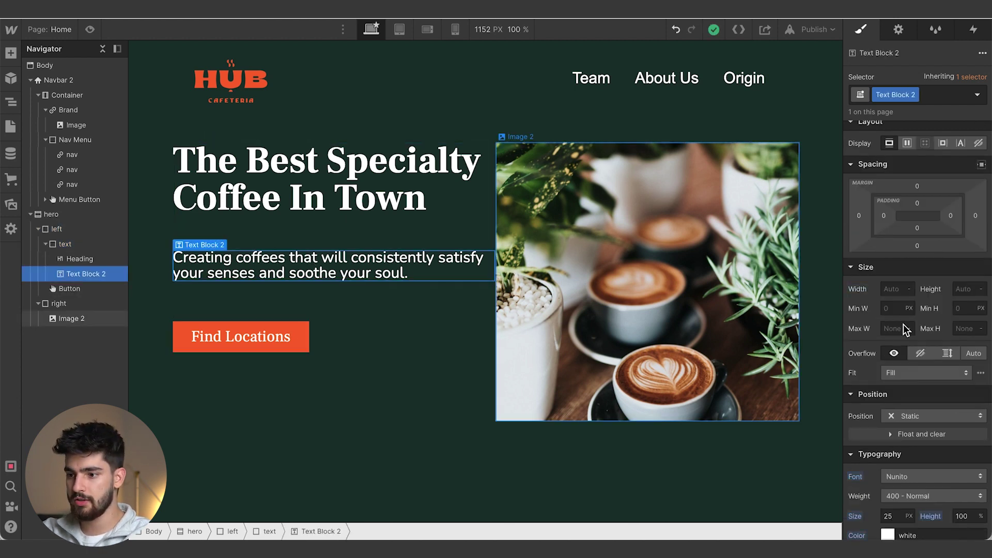
pyautogui.scroll(-3, 956, 435)
pyautogui.write('150')
pyautogui.press('super+Tab')
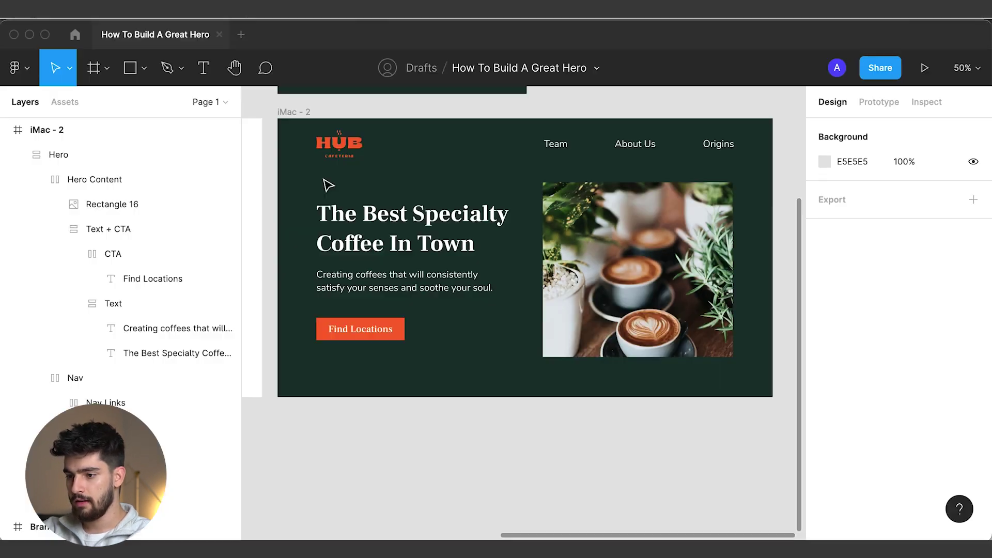
pyautogui.click(327, 182)
pyautogui.press('super+Tab')
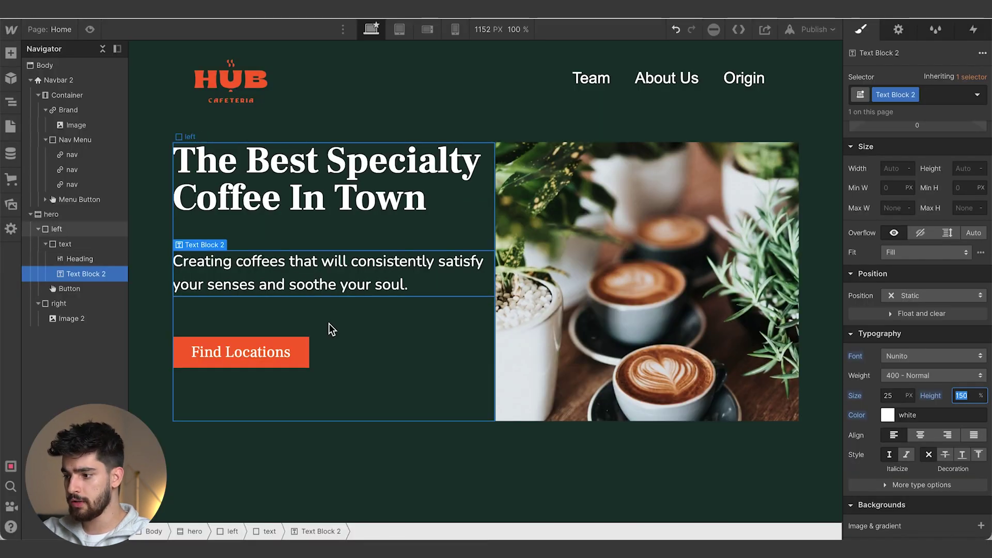
# Make the left column a vertical flex stack, aligned start and centred, with 28 px below the heading.
pyautogui.click(332, 329)
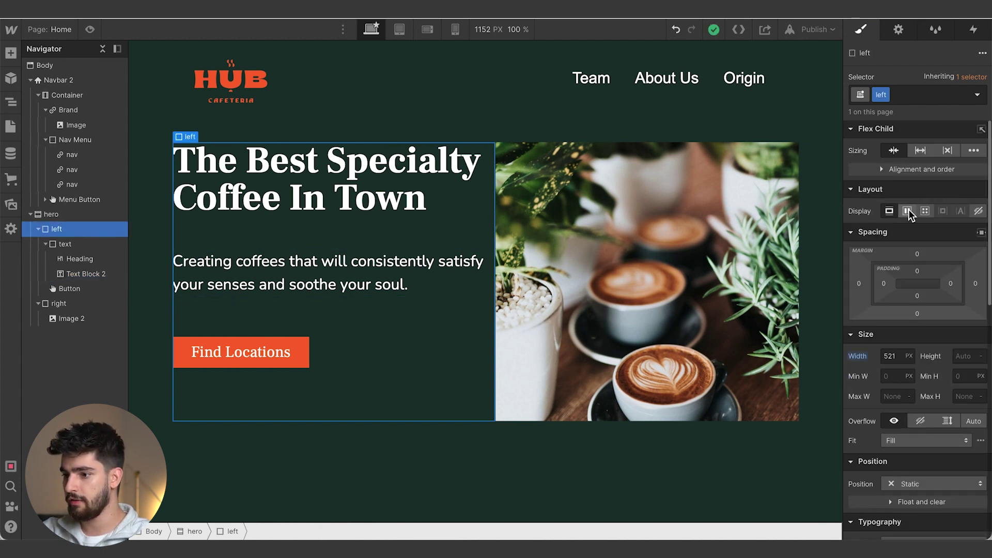
pyautogui.click(908, 211)
pyautogui.click(947, 235)
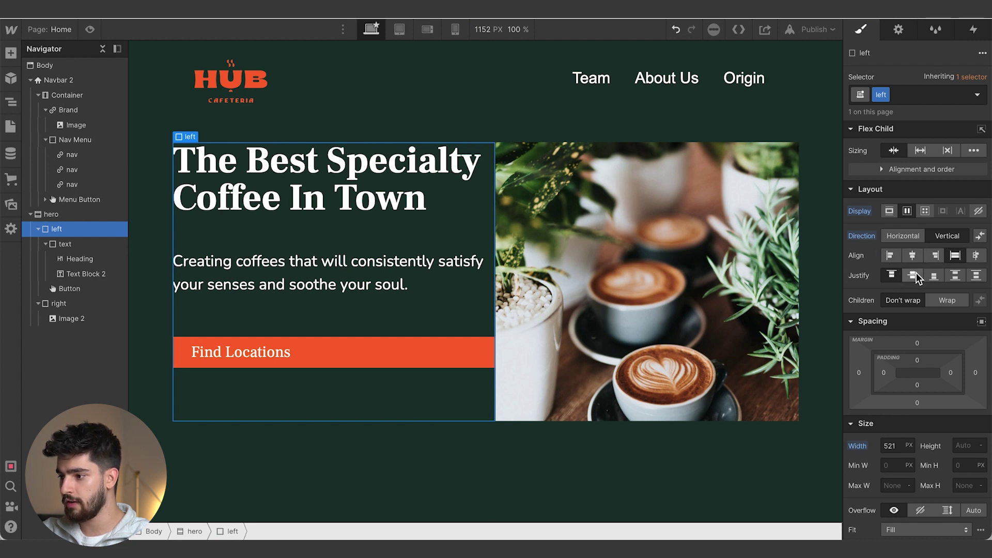
pyautogui.click(891, 256)
pyautogui.click(913, 275)
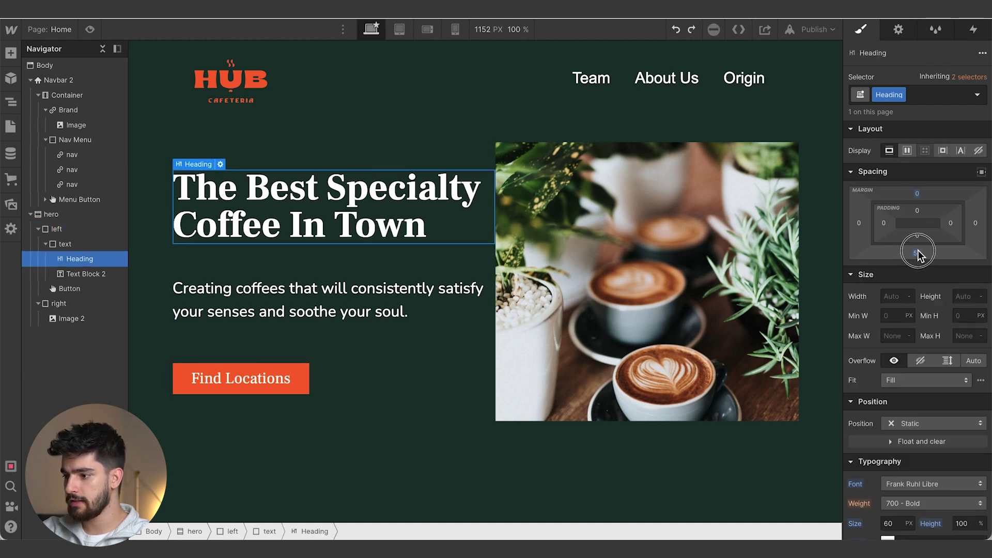
pyautogui.moveTo(919, 251); pyautogui.dragTo(919, 238)
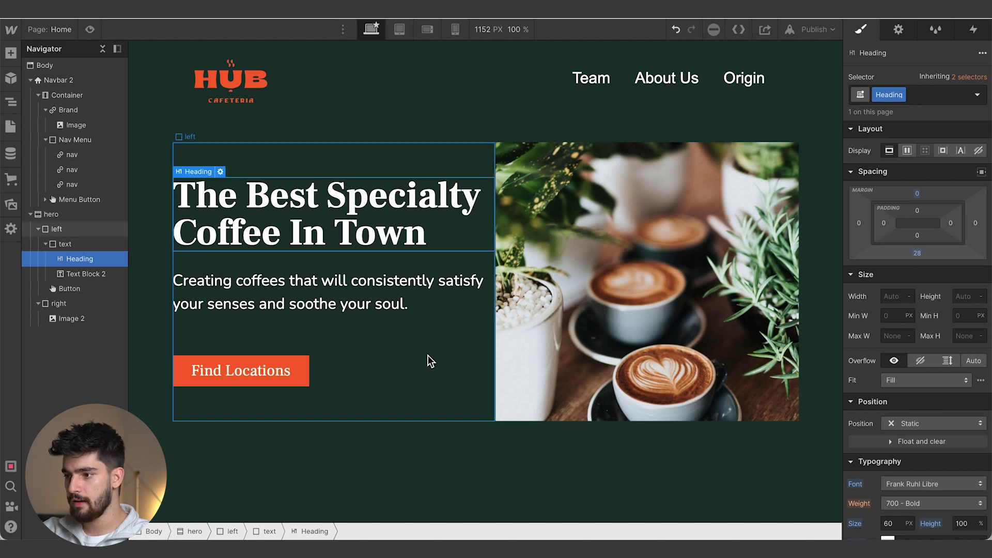
# Give the button 20 px padding all round and the left column a 64 px right margin.
pyautogui.click(251, 374)
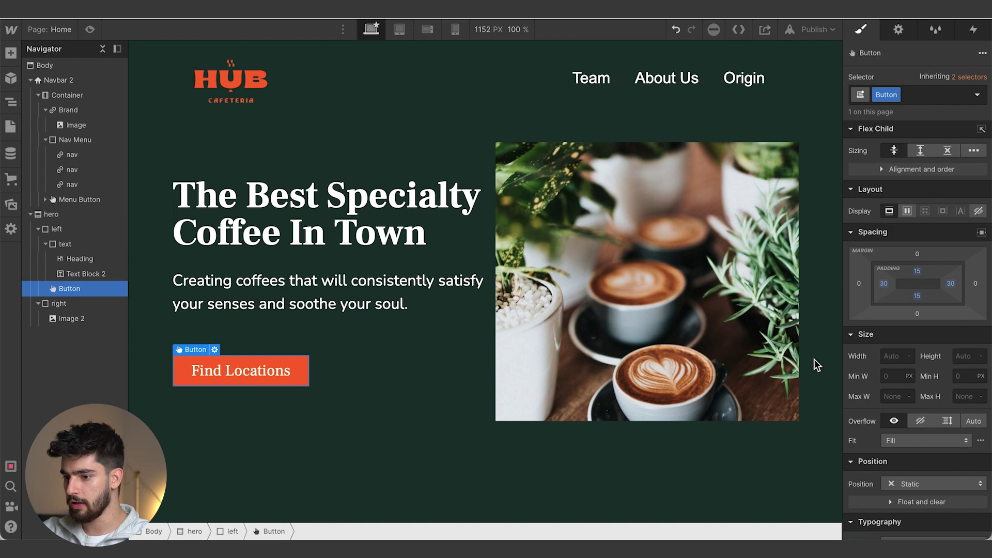
pyautogui.moveTo(889, 287); pyautogui.dragTo(883, 288)
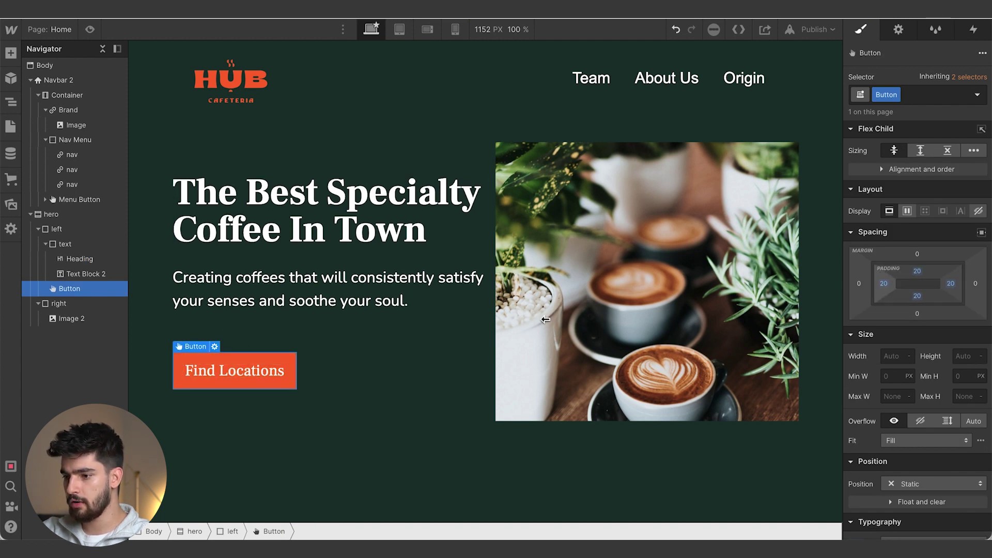
pyautogui.click(399, 372)
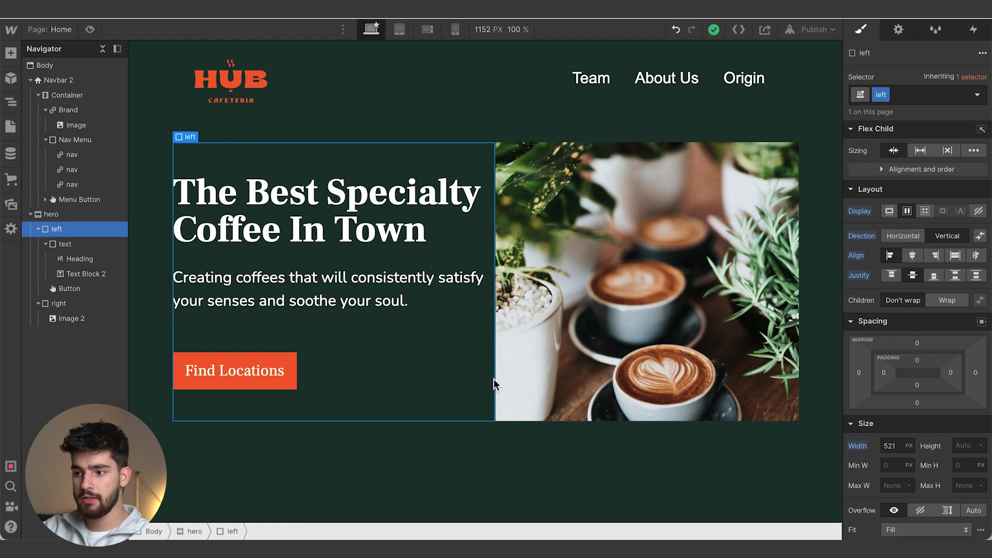
pyautogui.press('super+Tab')
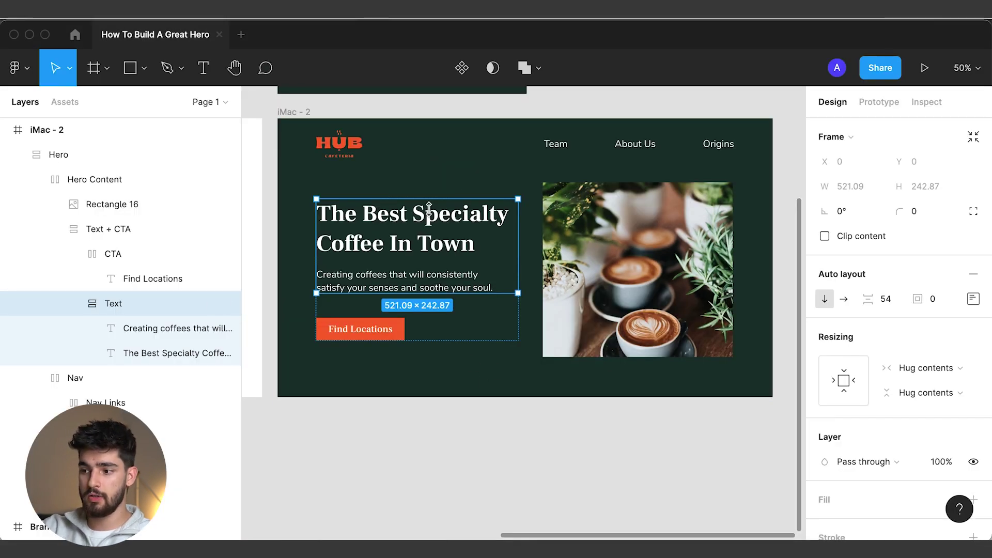
pyautogui.press('super+Tab')
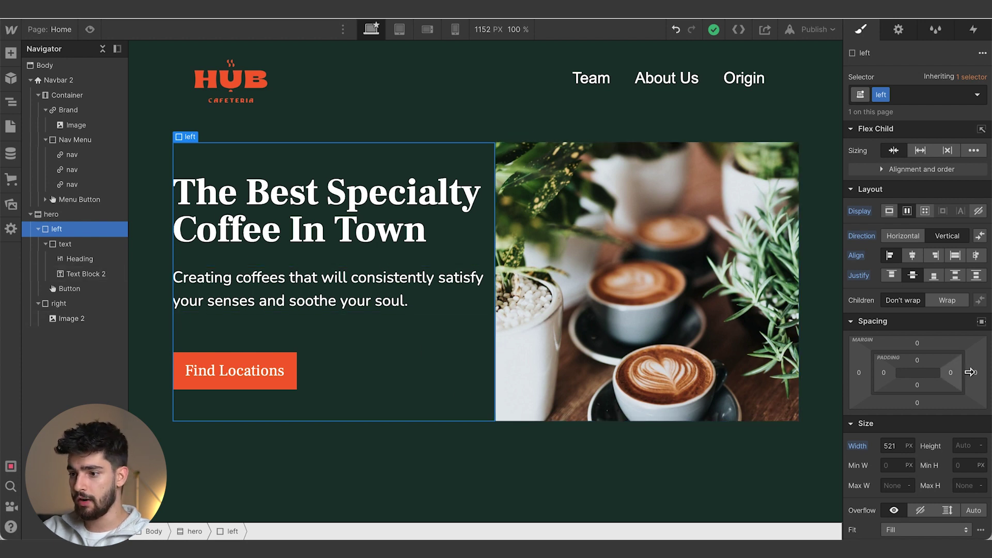
pyautogui.click(975, 372)
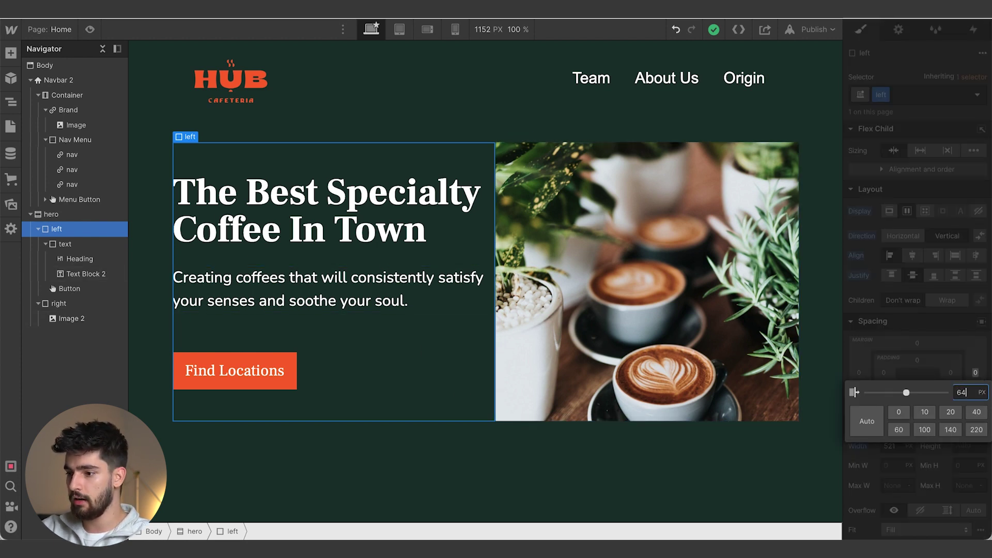
pyautogui.press('Return')
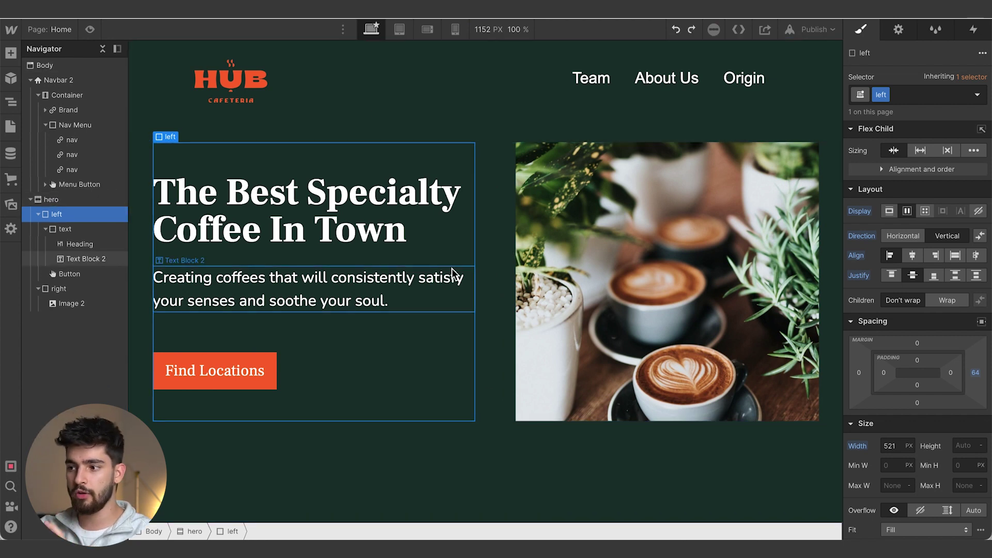
# Give the Nav Menu a 490 px width and a flex, space-between layout.
pyautogui.click(578, 91)
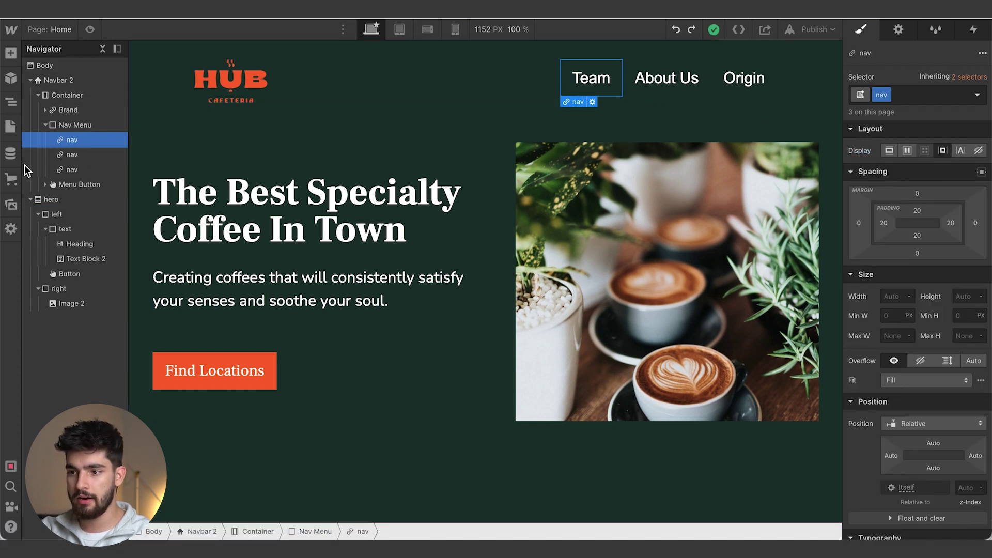
pyautogui.click(75, 126)
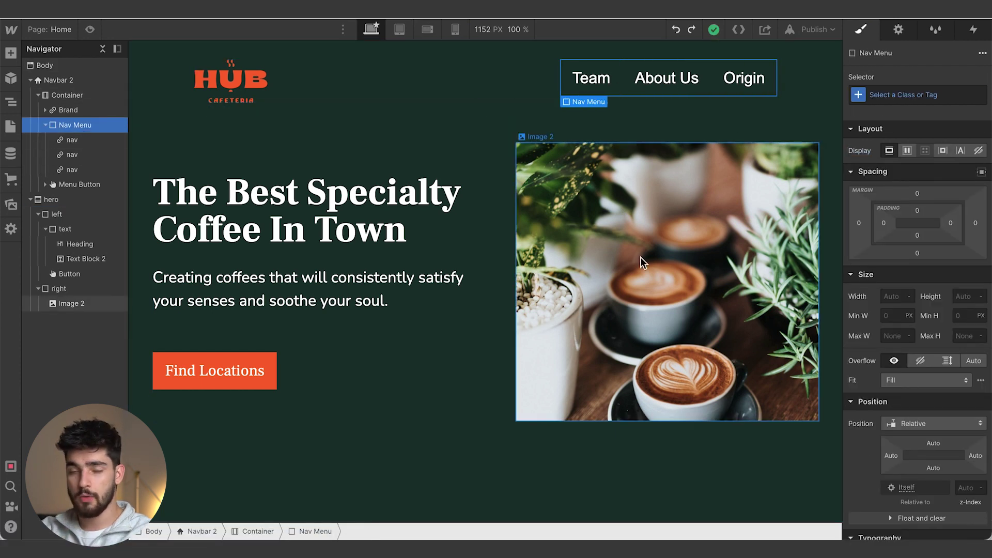
pyautogui.click(605, 312)
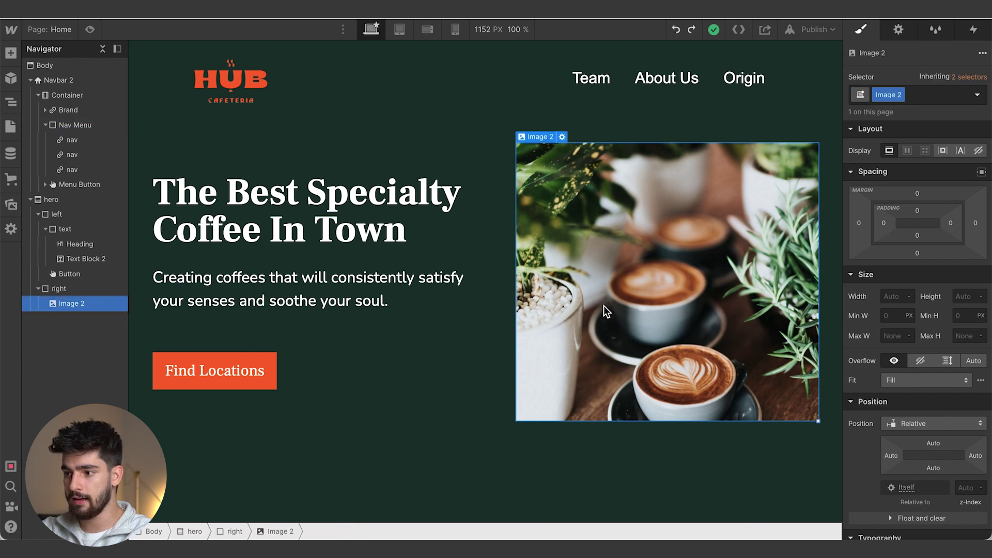
pyautogui.click(555, 81)
pyautogui.click(566, 82)
pyautogui.click(893, 296)
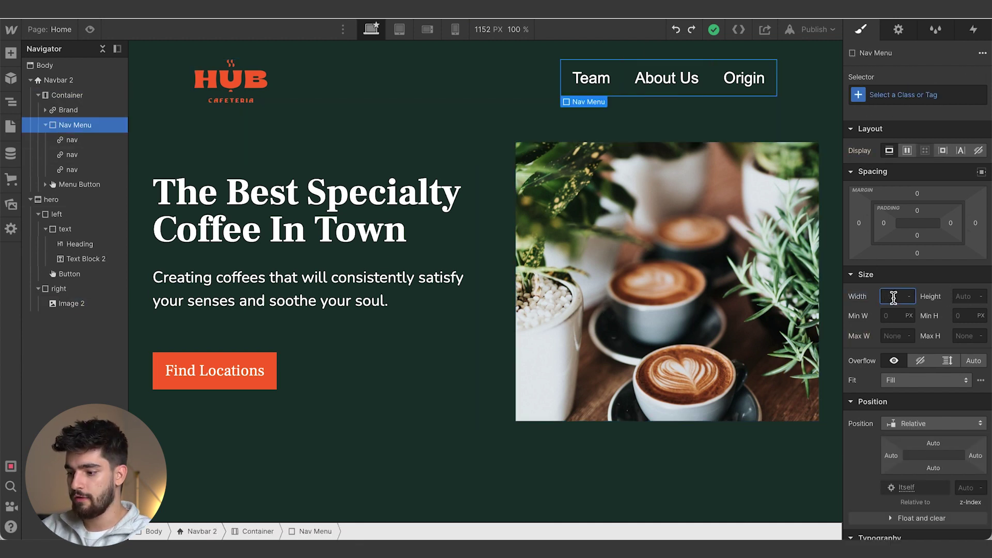
pyautogui.press('Return')
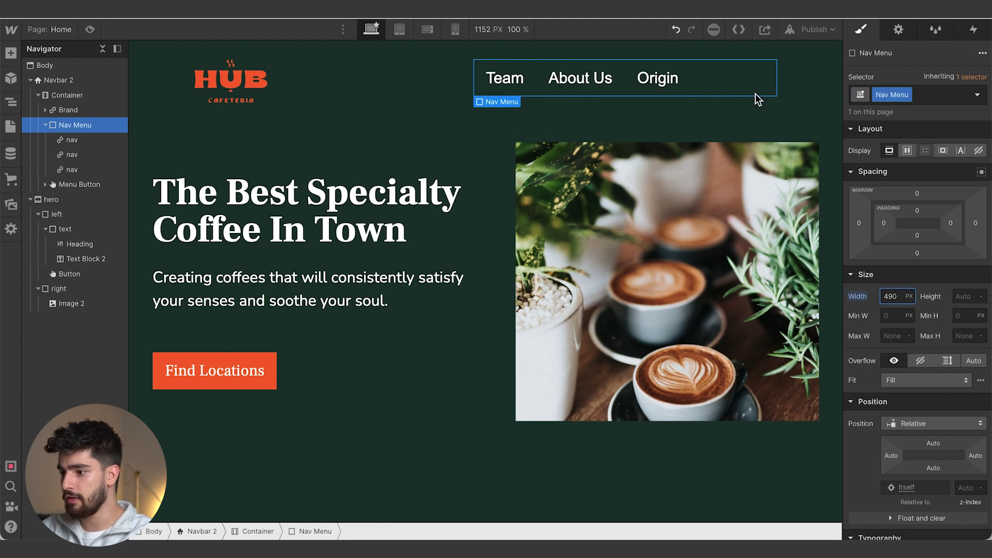
pyautogui.click(907, 150)
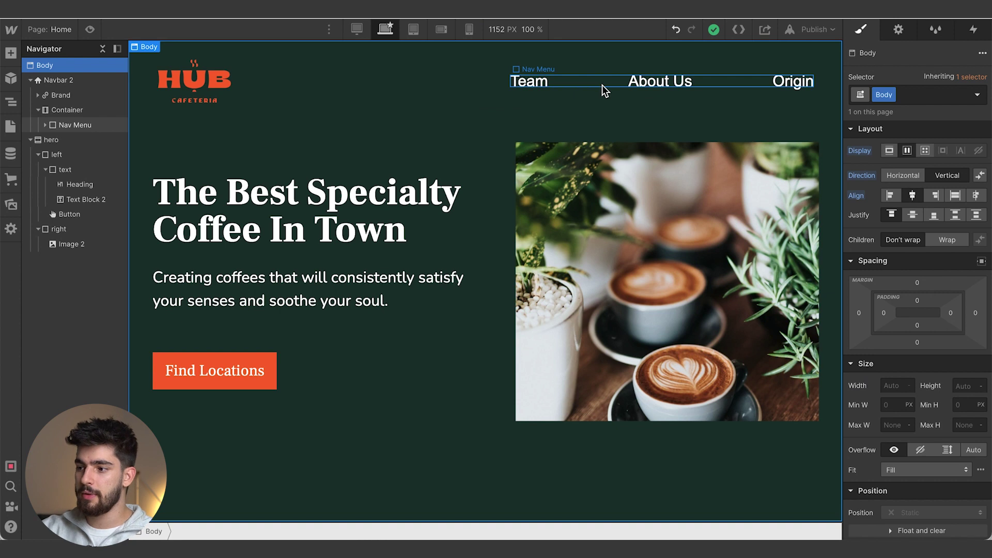
pyautogui.click(603, 85)
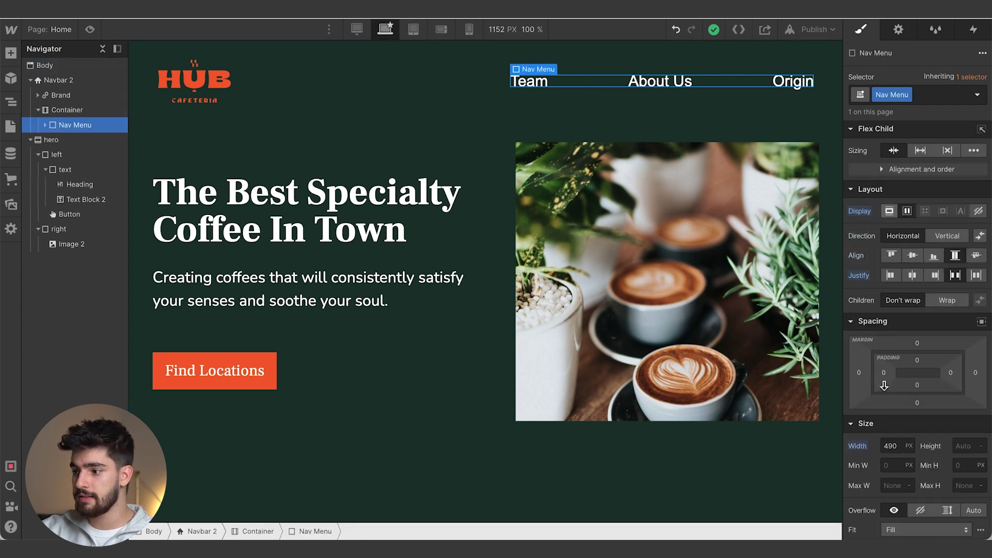
pyautogui.click(625, 276)
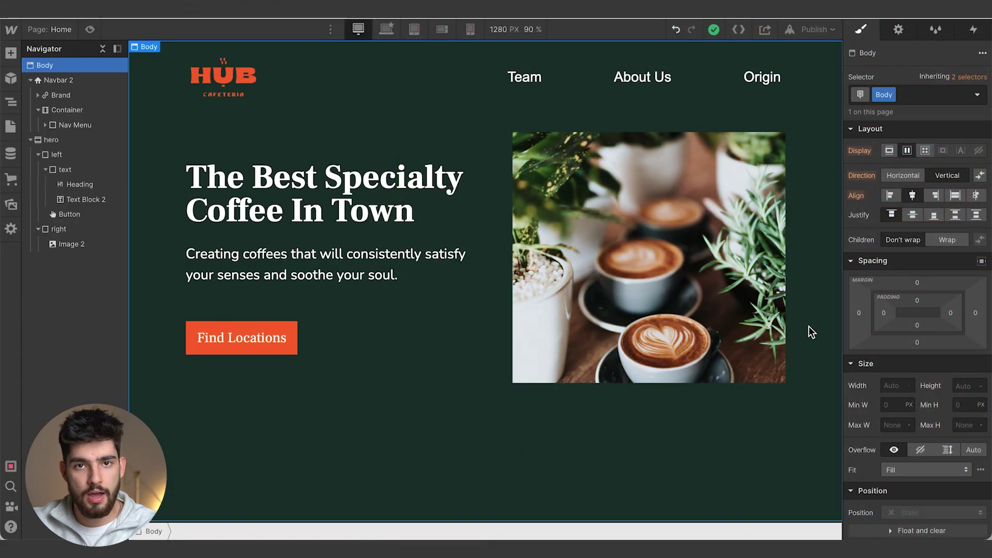
# Check the live HUB Cafeteria hero on its webflow.io domain, then close the publish panel in the Designer.
pyautogui.click(802, 31)
pyautogui.click(809, 77)
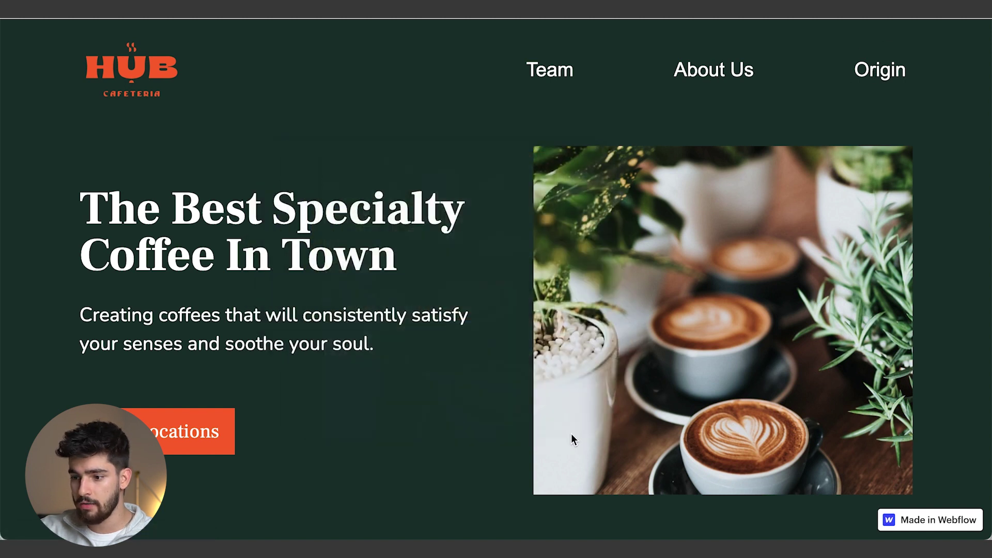
pyautogui.press('super+w')
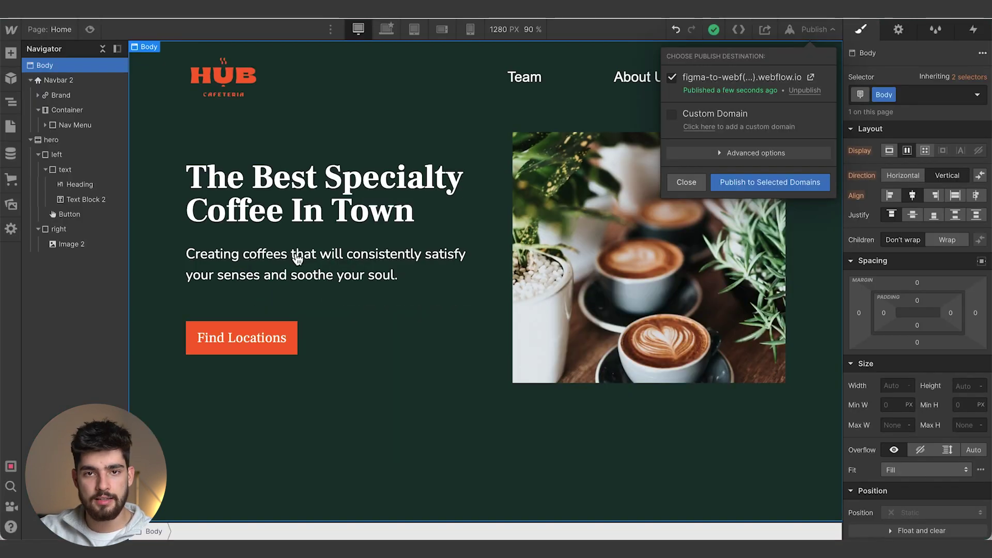
pyautogui.click(354, 302)
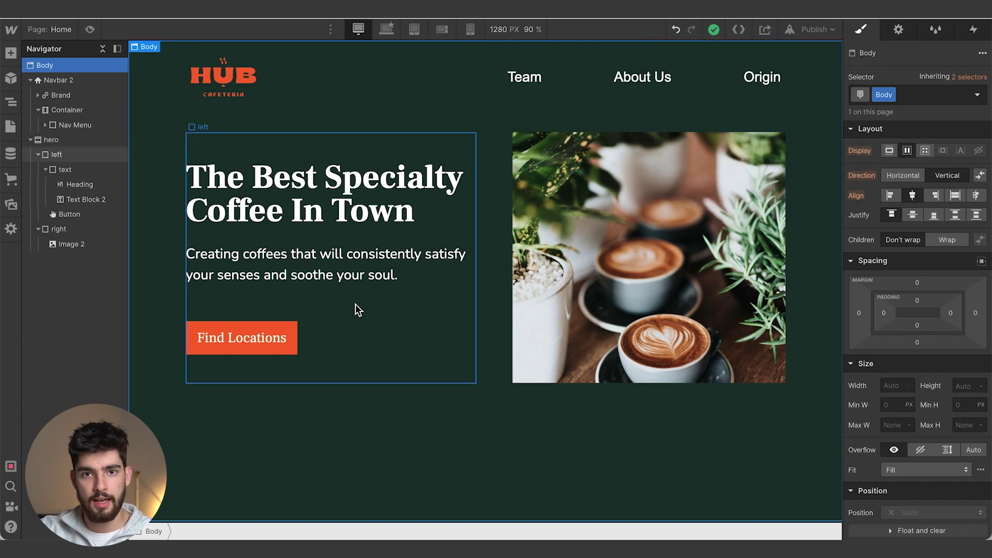